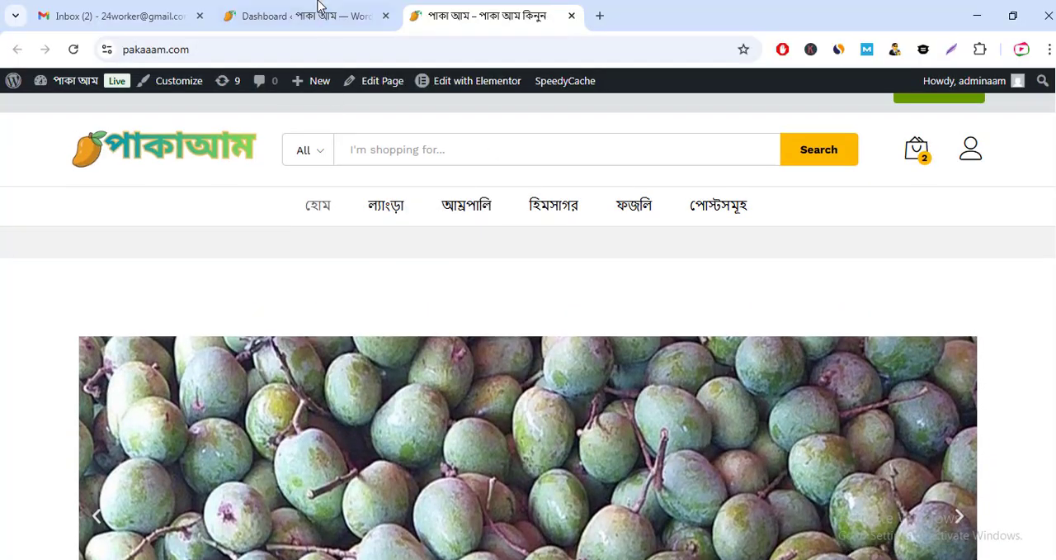
Step: Open the site's front page for editing with Elementor
{"action": "left_click", "coordinate": [319, 6]}
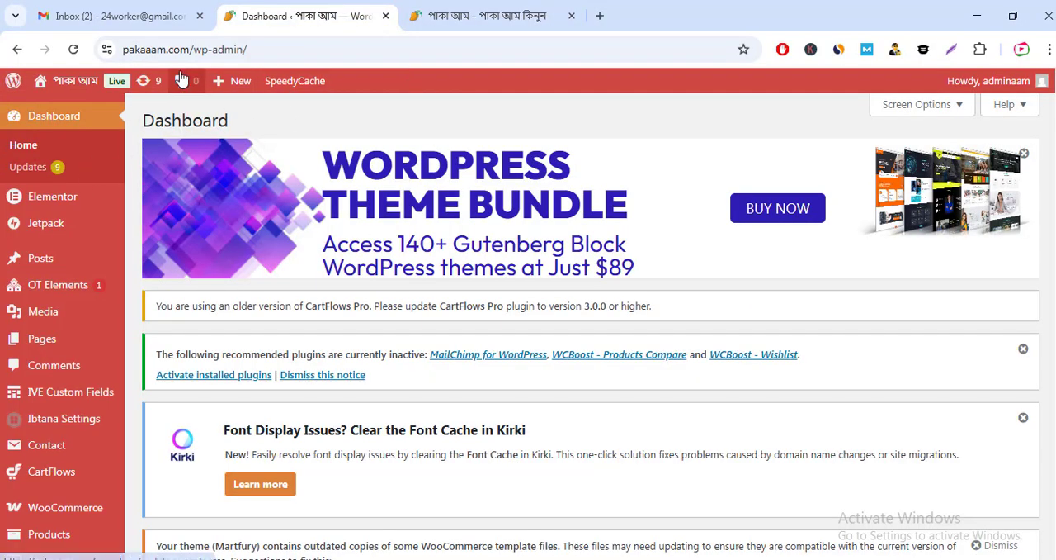
{"action": "left_click", "coordinate": [457, 18]}
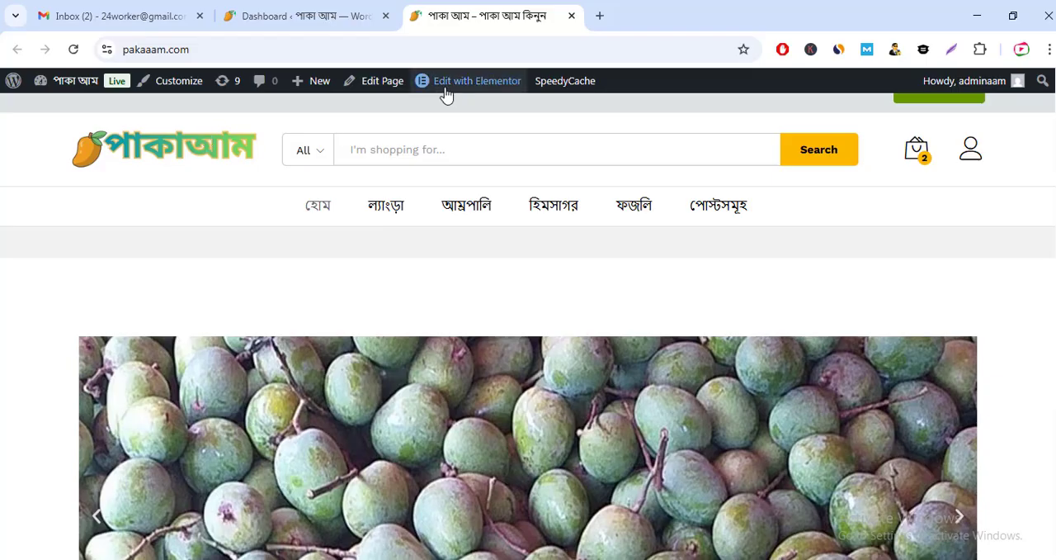
{"action": "mouse_move", "coordinate": [465, 91]}
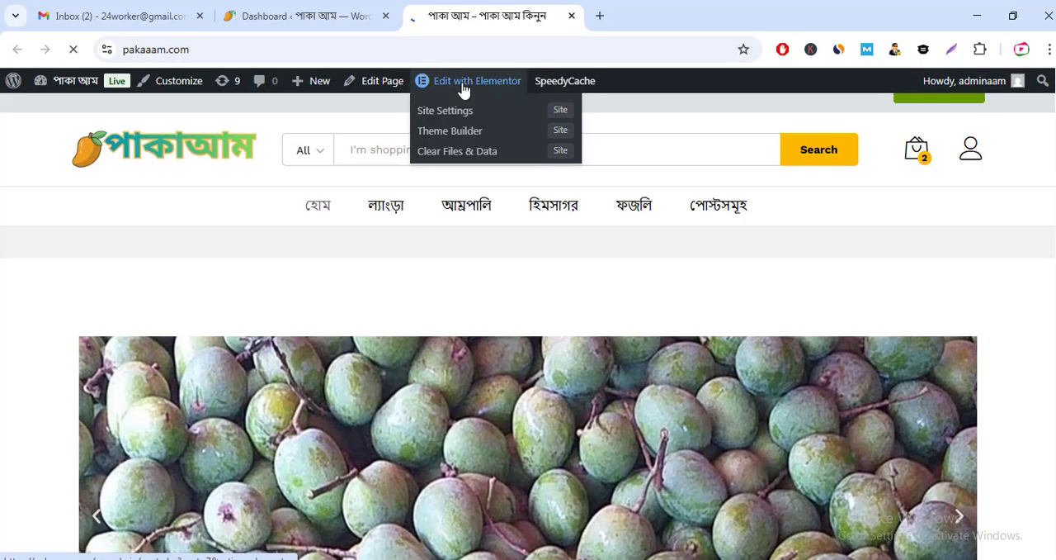
{"action": "left_click", "coordinate": [463, 83]}
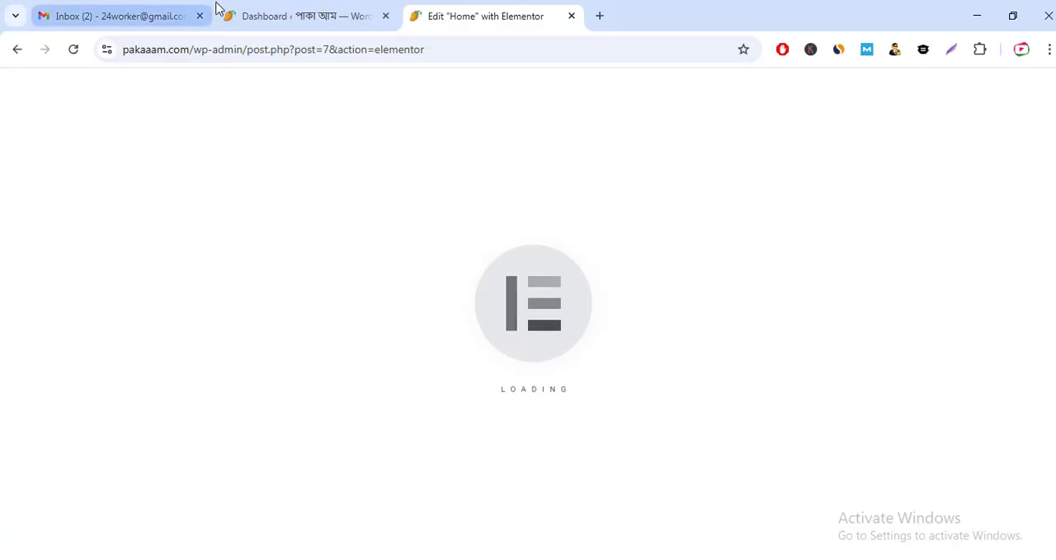
Step: Open the live site in a new tab from the WordPress dashboard, and return to the Home page's Elementor editor
{"action": "left_click", "coordinate": [244, 12]}
{"action": "mouse_move", "coordinate": [79, 89]}
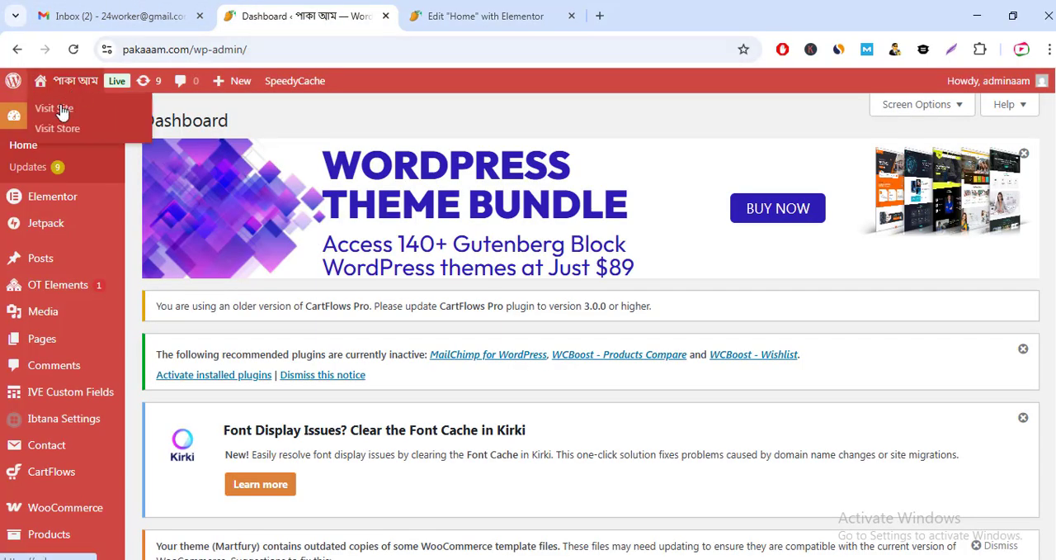
{"action": "right_click", "coordinate": [51, 116]}
{"action": "left_click", "coordinate": [99, 130]}
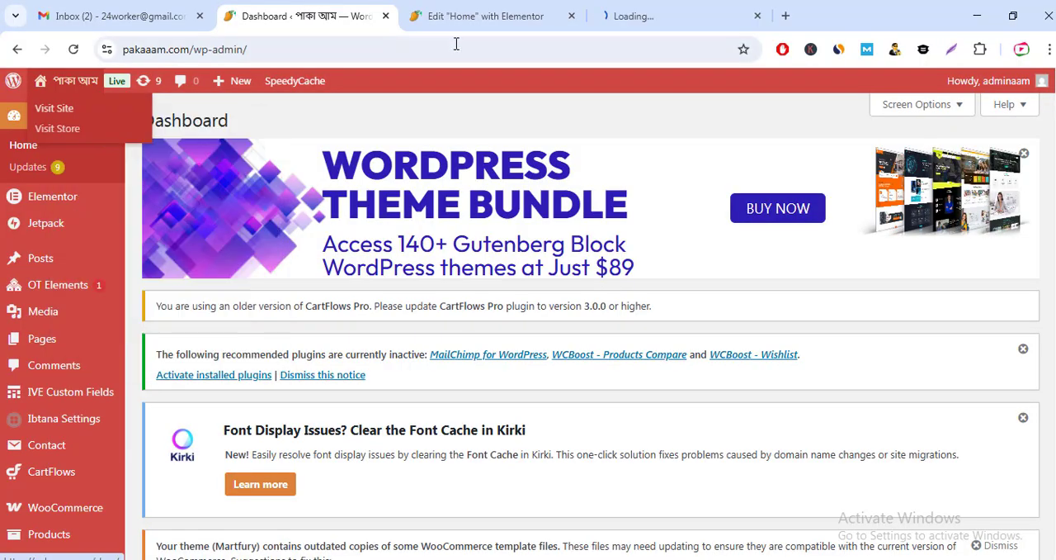
{"action": "left_click", "coordinate": [483, 17]}
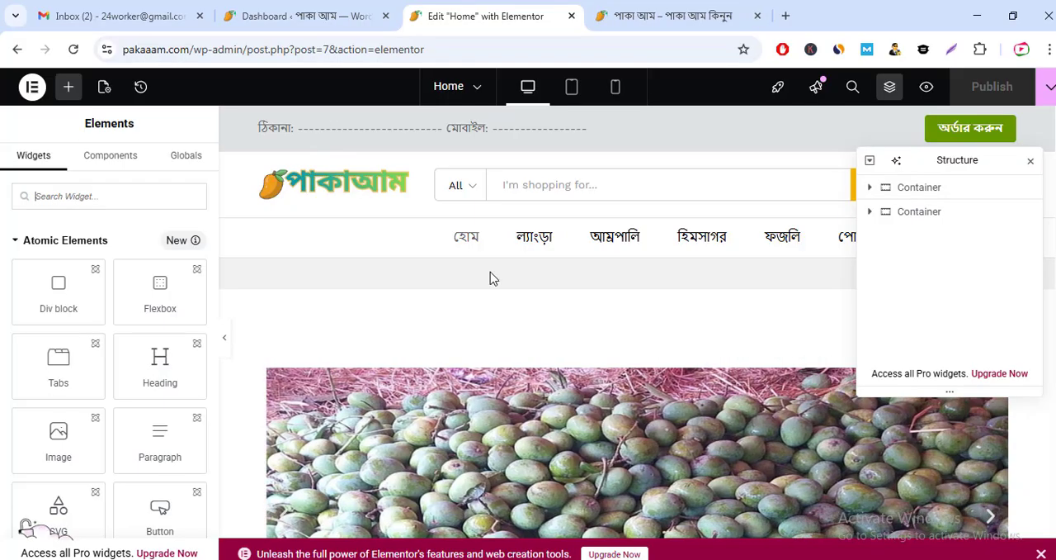
Step: Look over the Home page's header and banner, and open the settings of the Image Carousel widget
{"action": "scroll", "coordinate": [600, 398], "scroll_direction": "down", "scroll_amount": 2}
{"action": "scroll", "coordinate": [600, 399], "scroll_direction": "up", "scroll_amount": 1}
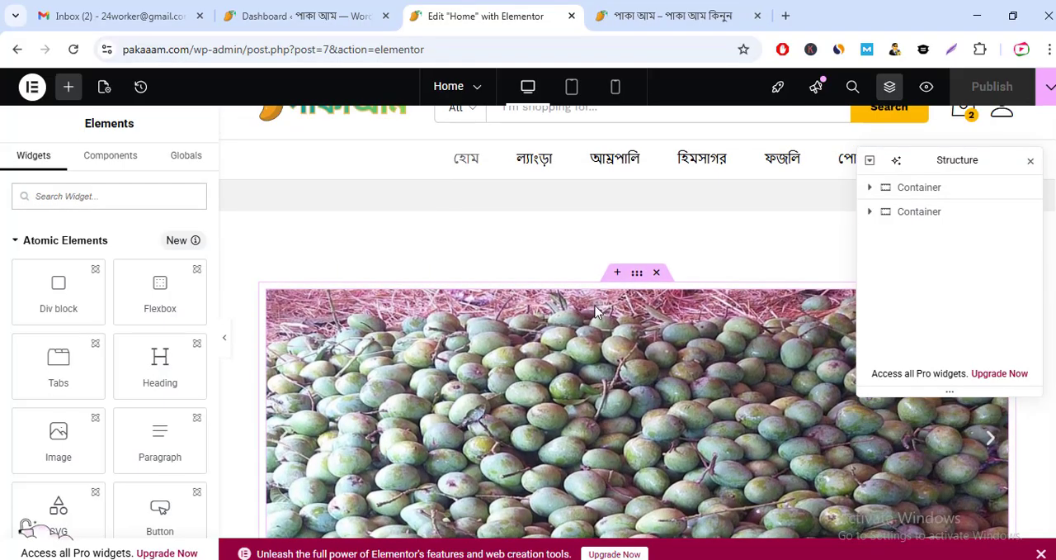
{"action": "scroll", "coordinate": [598, 312], "scroll_direction": "up", "scroll_amount": 1}
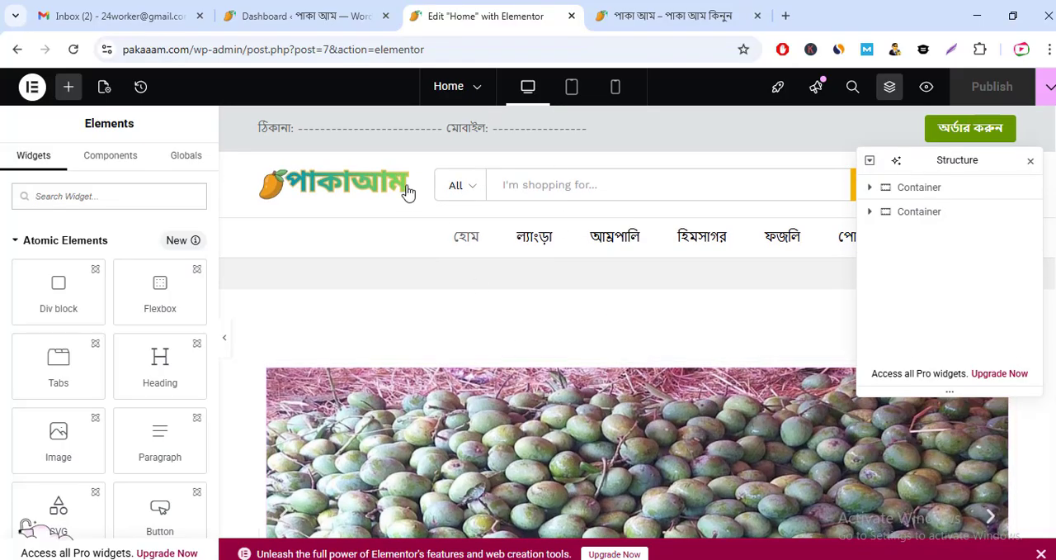
{"action": "scroll", "coordinate": [590, 380], "scroll_direction": "down", "scroll_amount": 2}
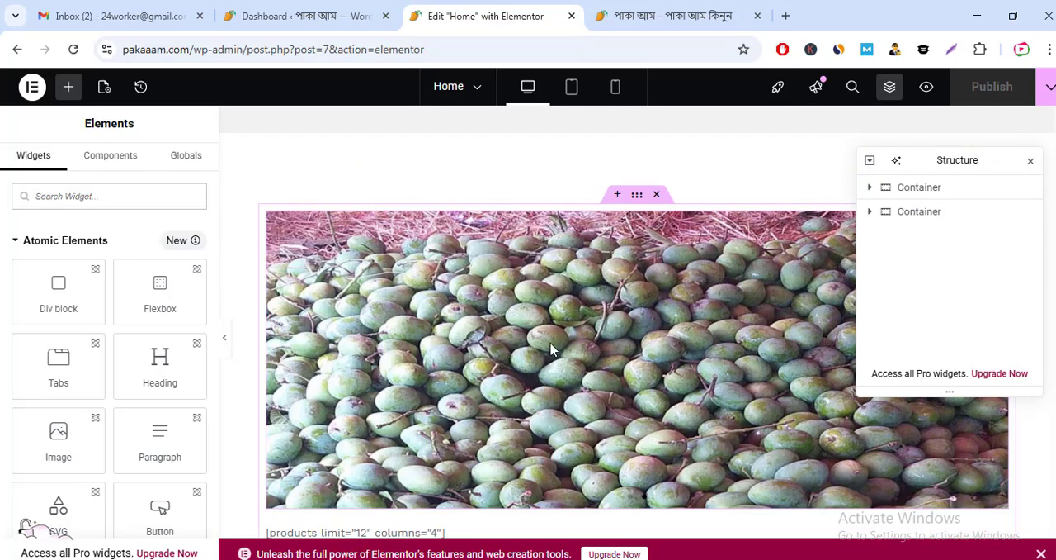
{"action": "left_click", "coordinate": [600, 330]}
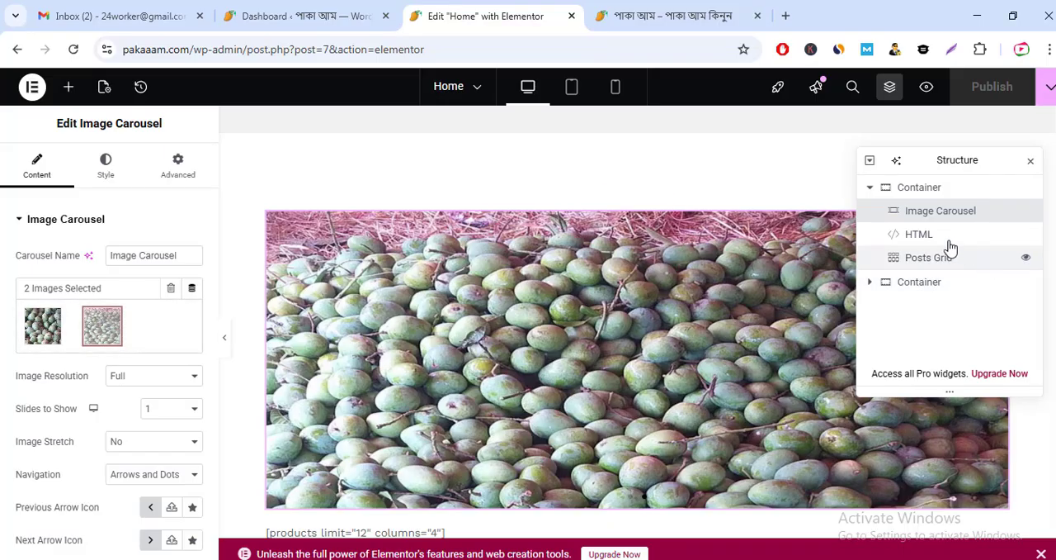
{"action": "left_click", "coordinate": [916, 237]}
{"action": "left_click", "coordinate": [918, 210]}
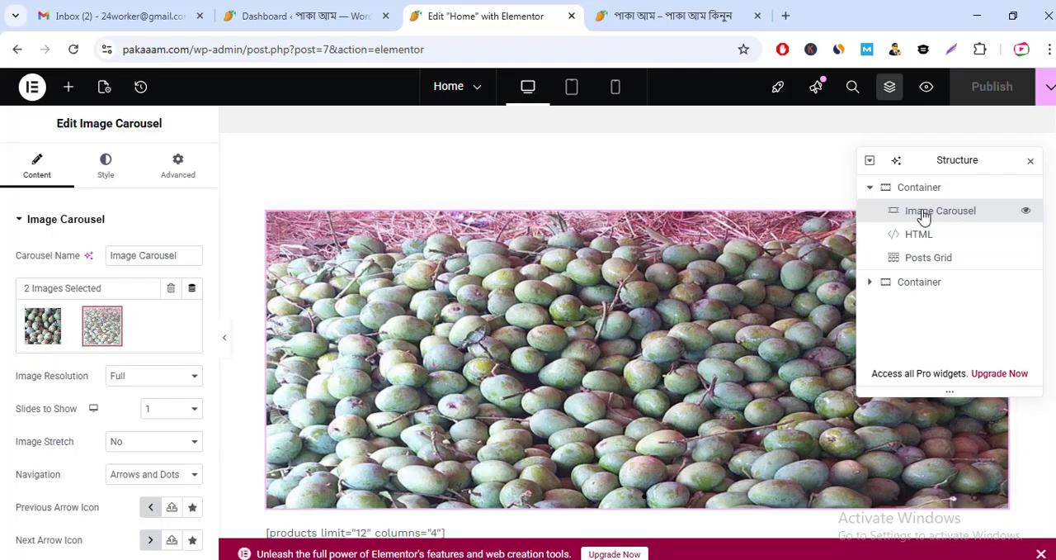
Step: Examine the carousel gallery's option for uploading additional images, and leave without choosing any file
{"action": "left_click", "coordinate": [186, 319]}
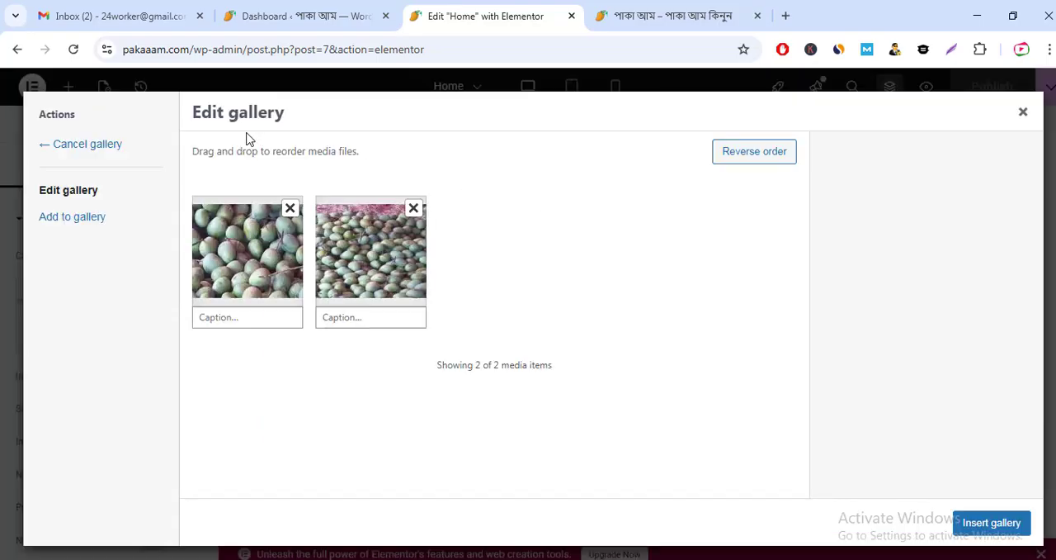
{"action": "left_click", "coordinate": [79, 226]}
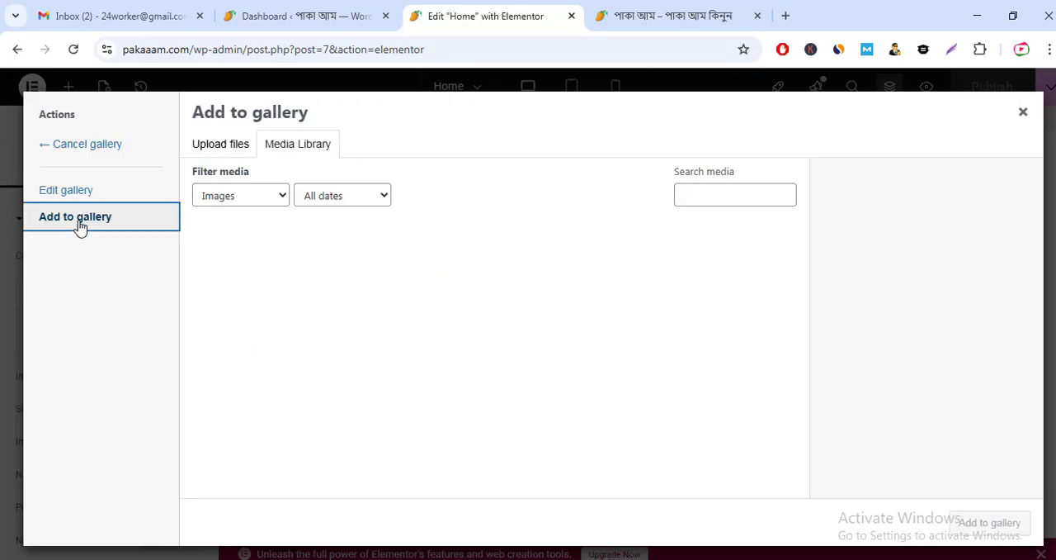
{"action": "left_click", "coordinate": [219, 145]}
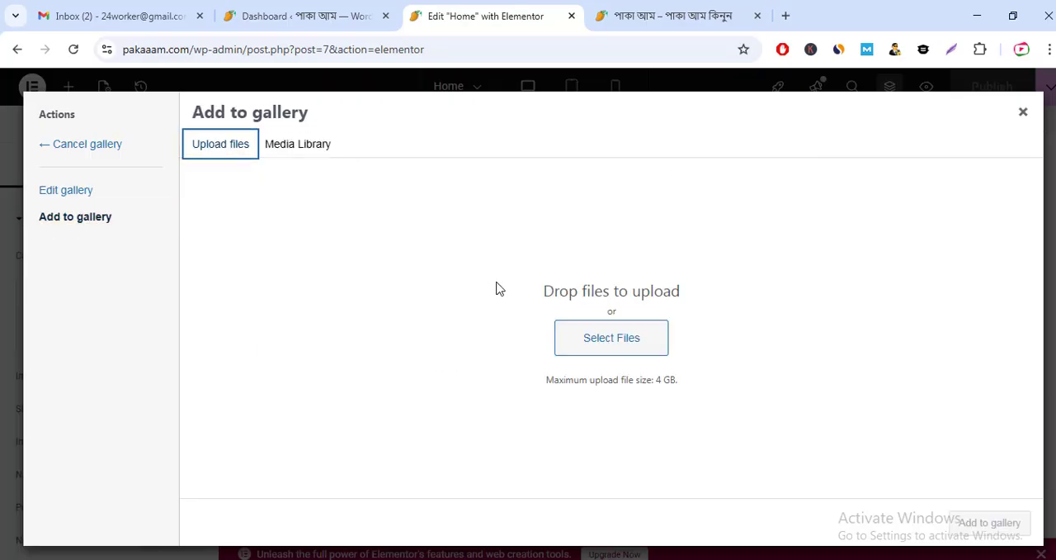
{"action": "left_click", "coordinate": [568, 337]}
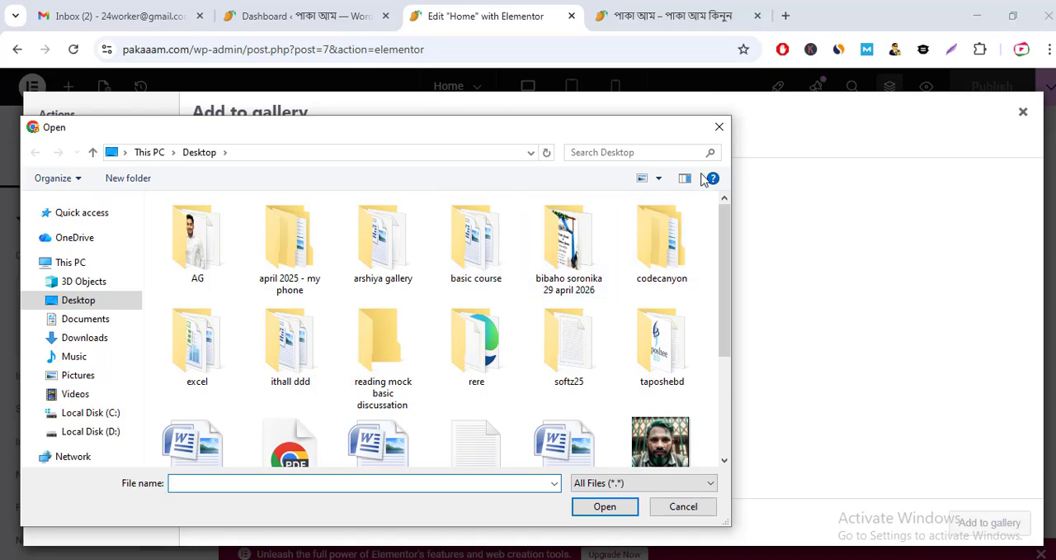
{"action": "left_click", "coordinate": [719, 127]}
{"action": "left_click", "coordinate": [1022, 112]}
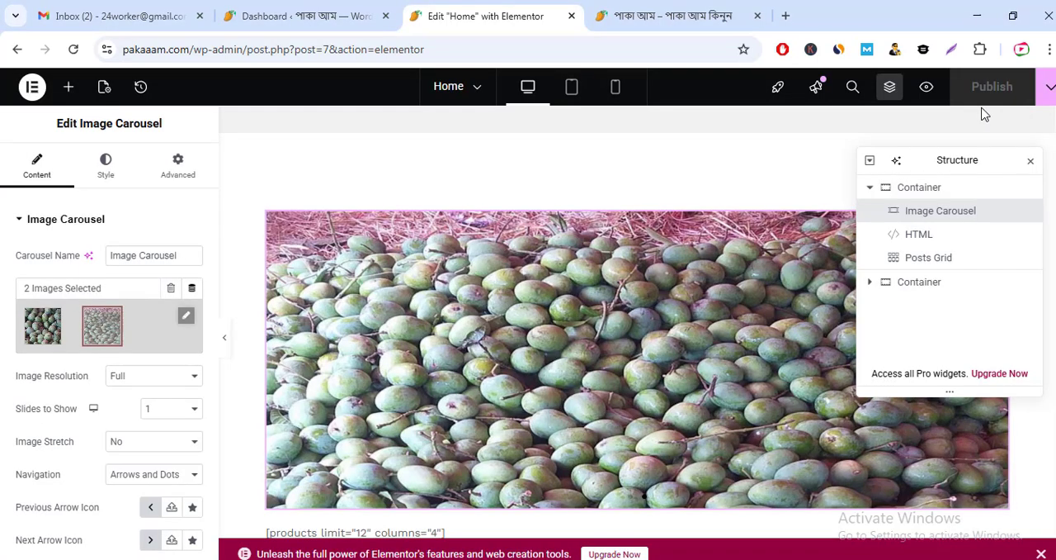
Step: Examine the Image Carousel's content settings, including the available image resolution options
{"action": "scroll", "coordinate": [424, 424], "scroll_direction": "down", "scroll_amount": 2}
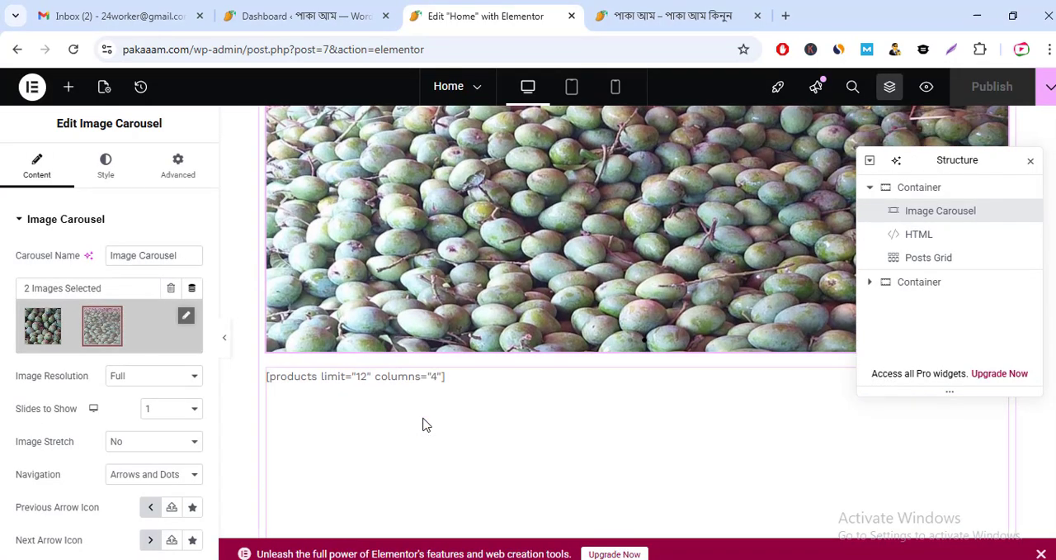
{"action": "scroll", "coordinate": [416, 431], "scroll_direction": "down", "scroll_amount": 1}
{"action": "scroll", "coordinate": [500, 404], "scroll_direction": "up", "scroll_amount": 2}
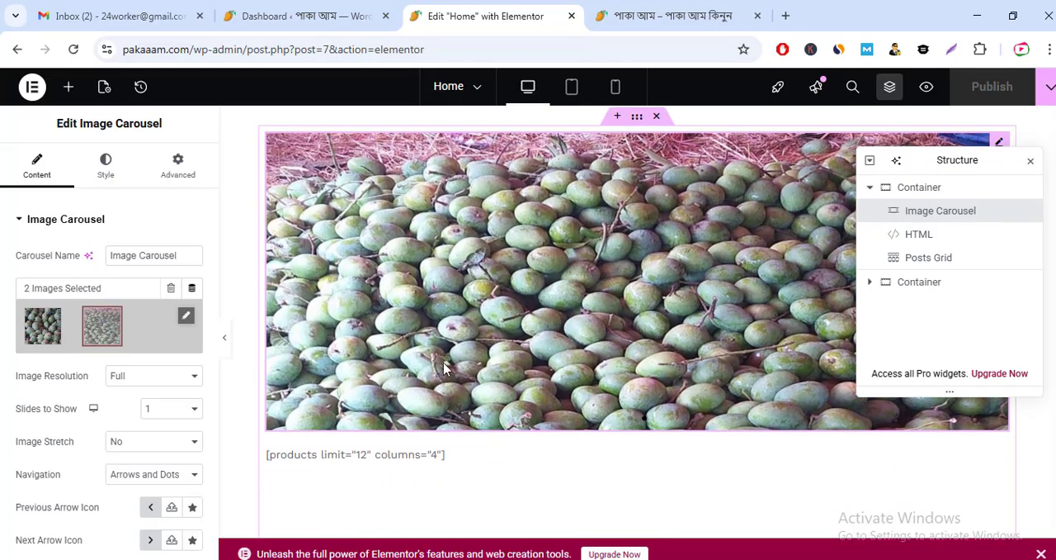
{"action": "scroll", "coordinate": [72, 313], "scroll_direction": "down", "scroll_amount": 1}
{"action": "scroll", "coordinate": [253, 437], "scroll_direction": "down", "scroll_amount": 3}
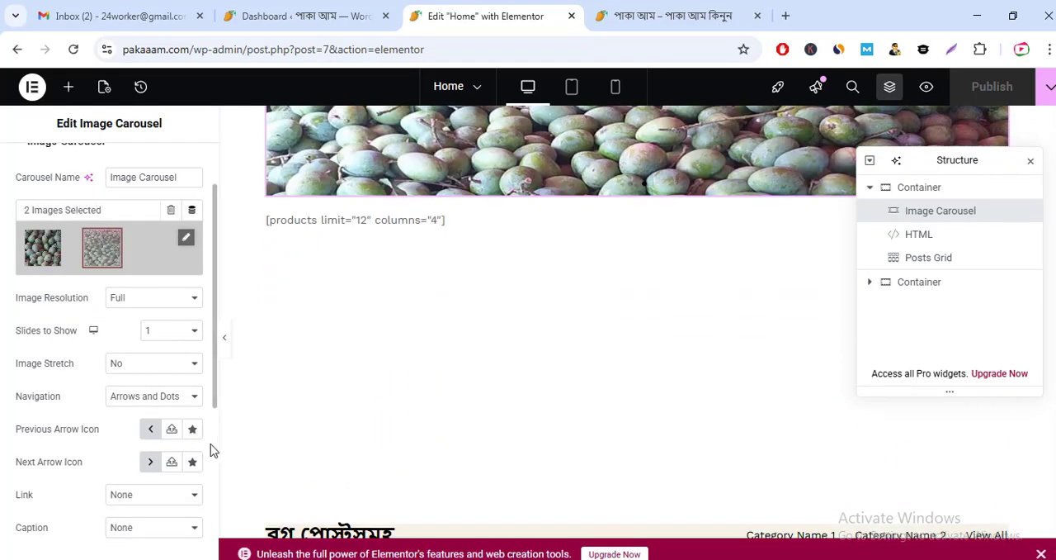
{"action": "scroll", "coordinate": [165, 453], "scroll_direction": "down", "scroll_amount": 1}
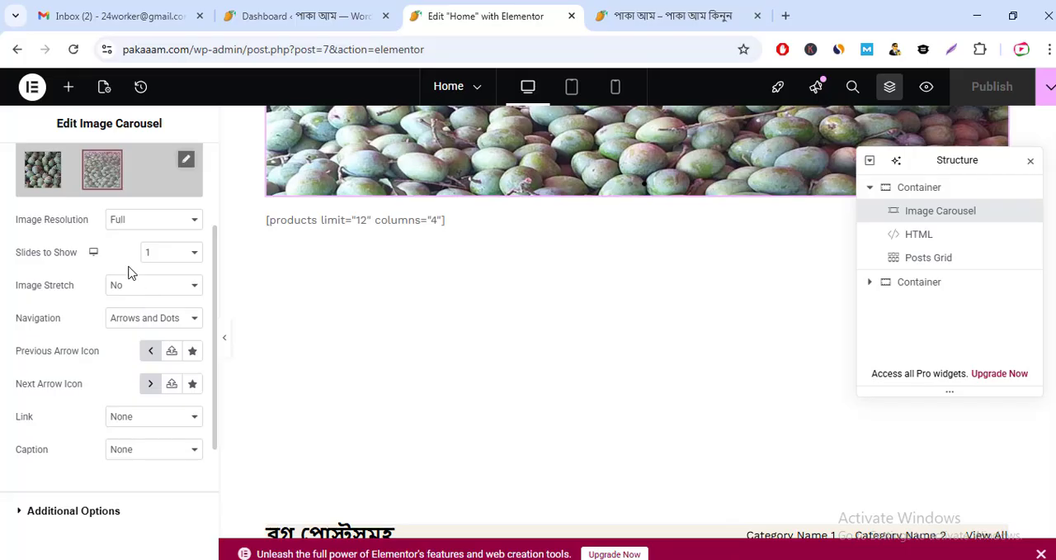
{"action": "left_click", "coordinate": [128, 221]}
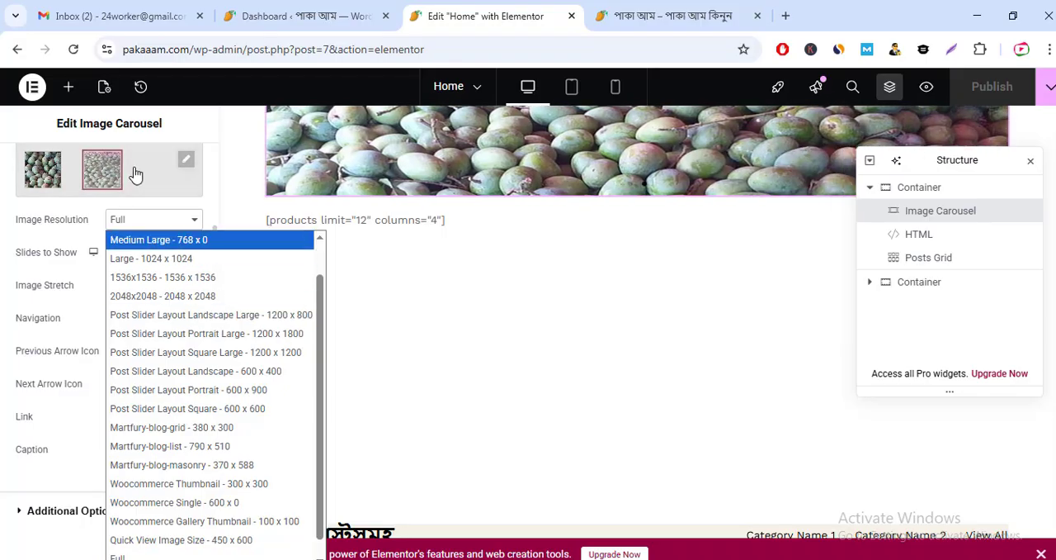
{"action": "left_click", "coordinate": [227, 165]}
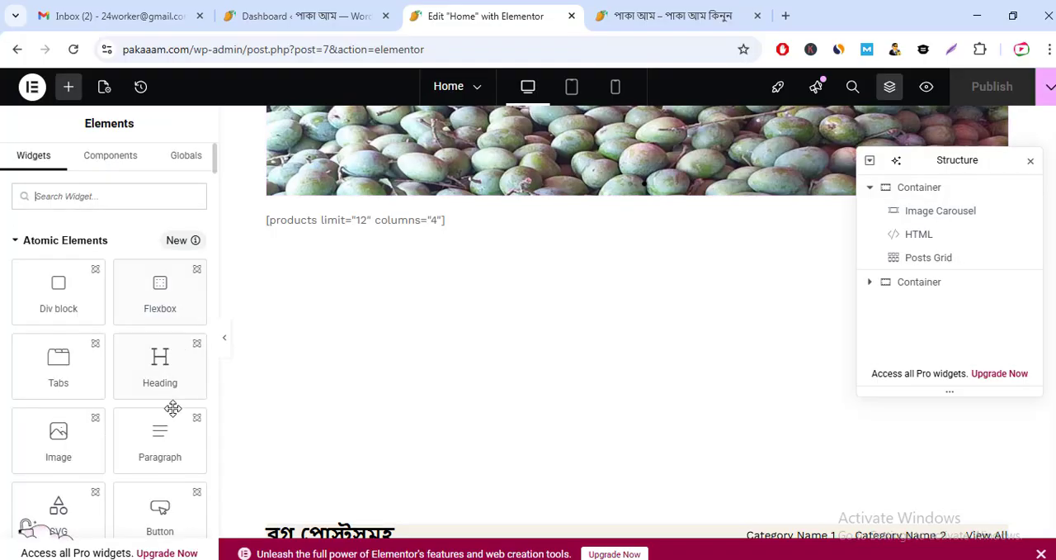
Step: Examine the Image Carousel's style settings and its advanced layout settings
{"action": "left_click", "coordinate": [491, 156]}
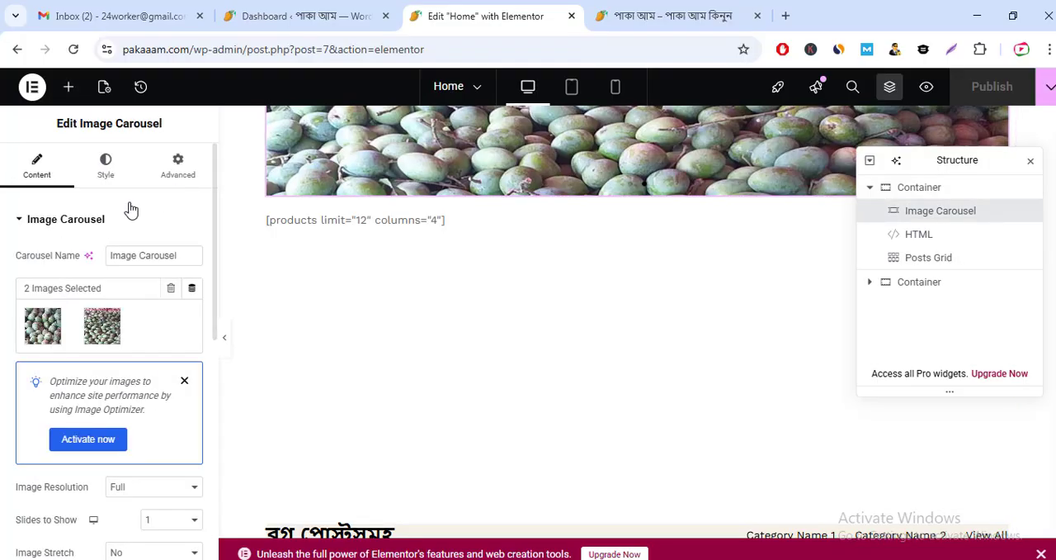
{"action": "left_click", "coordinate": [110, 165]}
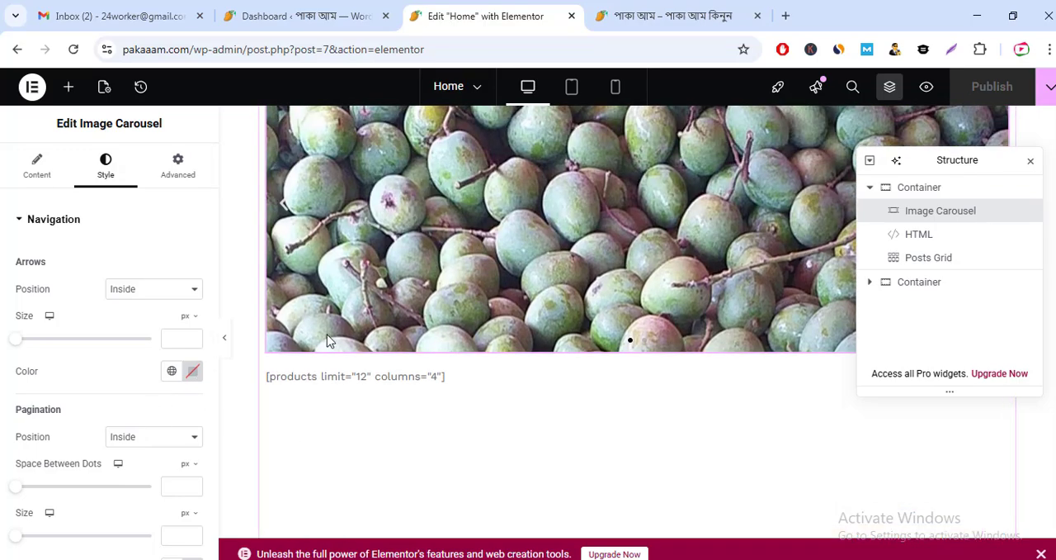
{"action": "scroll", "coordinate": [328, 340], "scroll_direction": "up", "scroll_amount": 1}
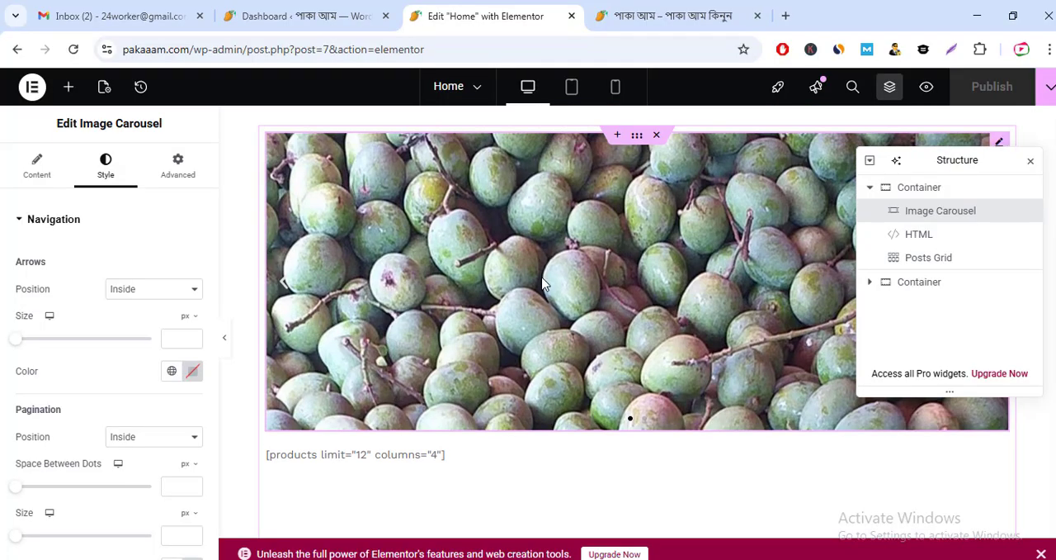
{"action": "left_click", "coordinate": [167, 176]}
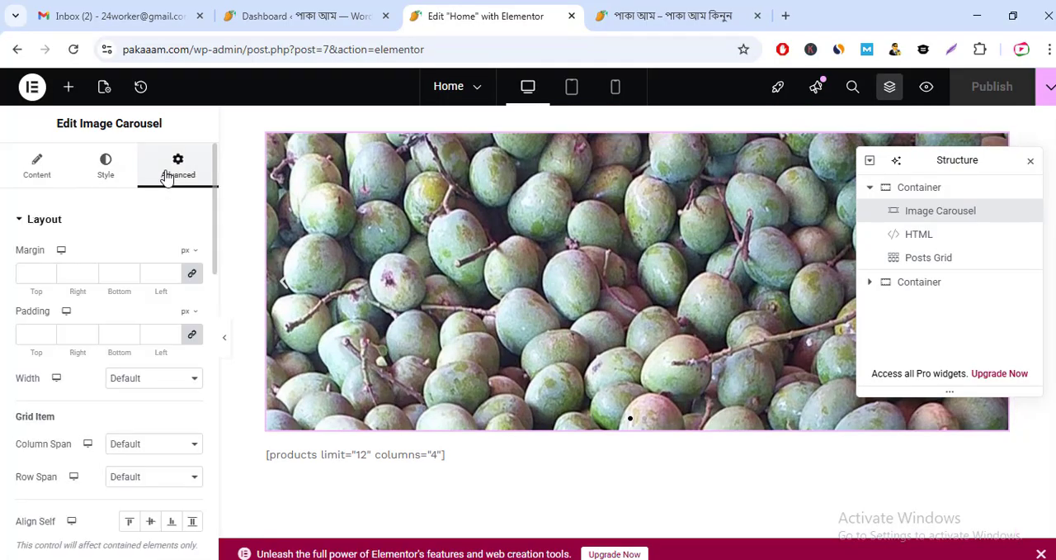
{"action": "scroll", "coordinate": [149, 435], "scroll_direction": "down", "scroll_amount": 4}
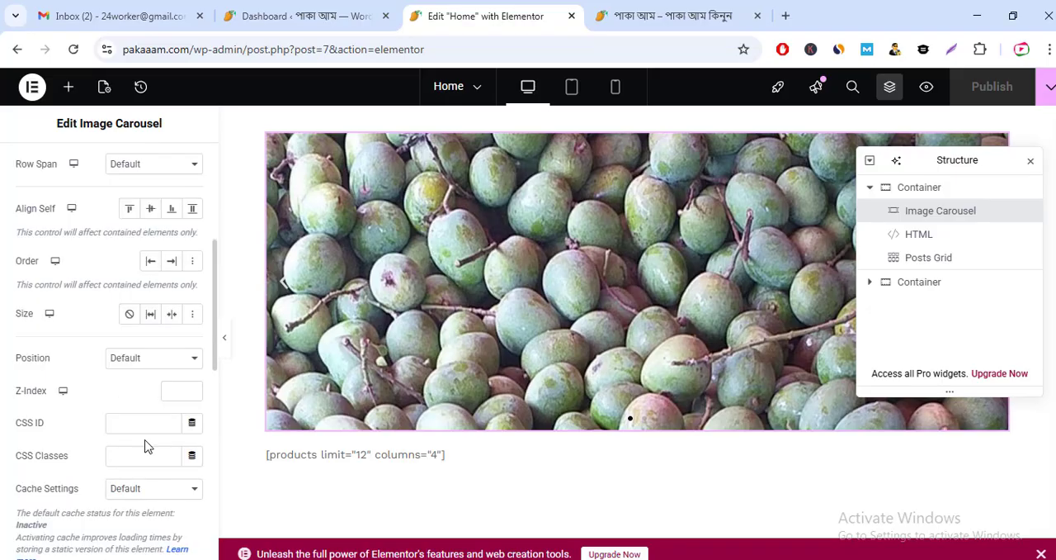
{"action": "scroll", "coordinate": [115, 438], "scroll_direction": "up", "scroll_amount": 5}
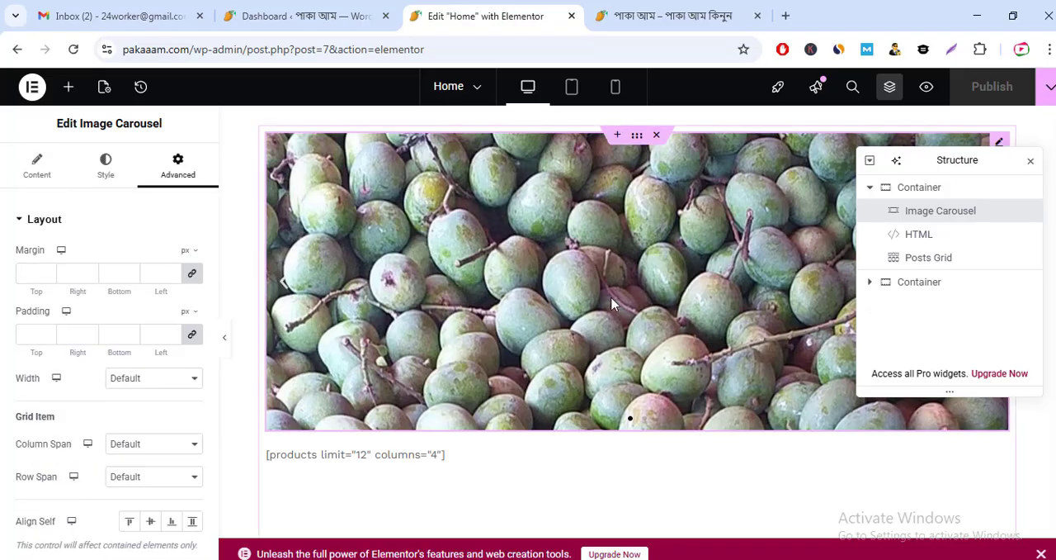
Step: Open the settings of the blog section's Posts Grid widget, and look over the page down to the story section
{"action": "scroll", "coordinate": [582, 314], "scroll_direction": "down", "scroll_amount": 5}
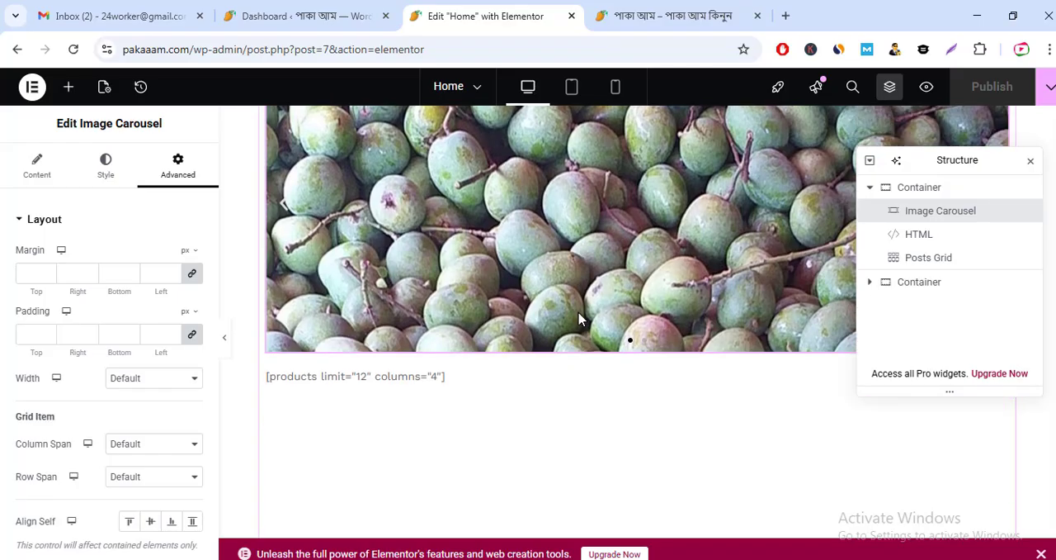
{"action": "scroll", "coordinate": [500, 358], "scroll_direction": "up", "scroll_amount": 3}
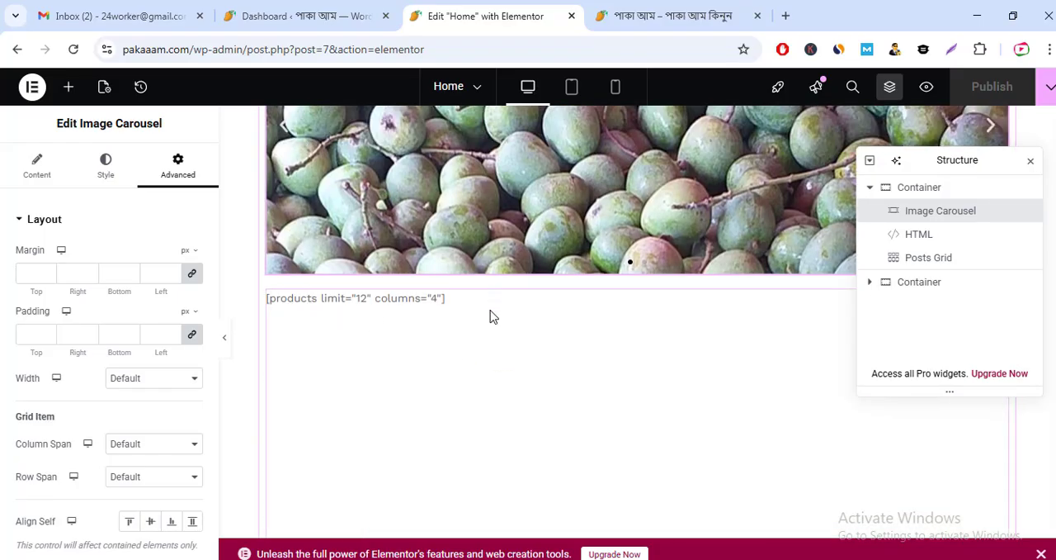
{"action": "scroll", "coordinate": [487, 330], "scroll_direction": "down", "scroll_amount": 7}
{"action": "scroll", "coordinate": [457, 352], "scroll_direction": "up", "scroll_amount": 4}
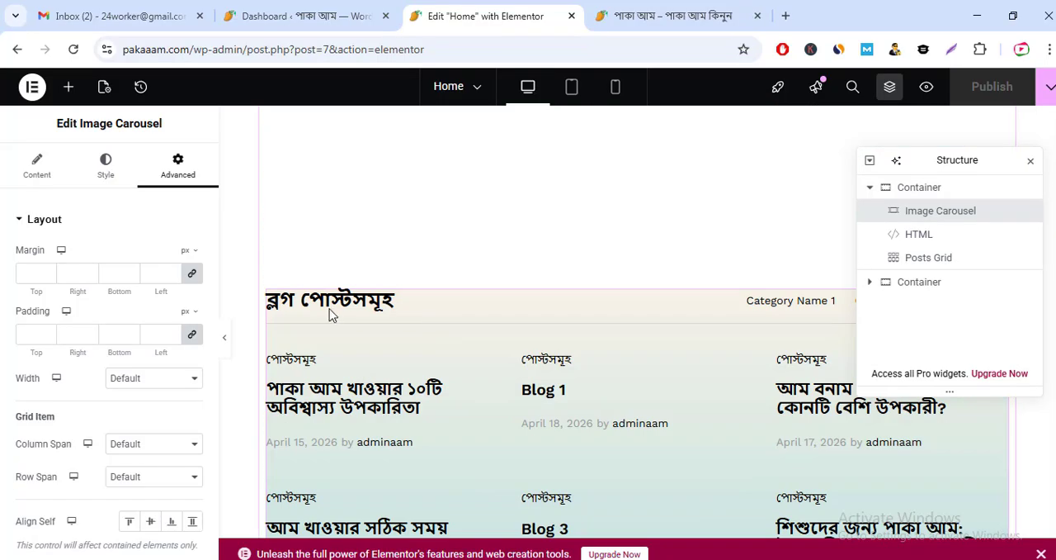
{"action": "left_click", "coordinate": [338, 302]}
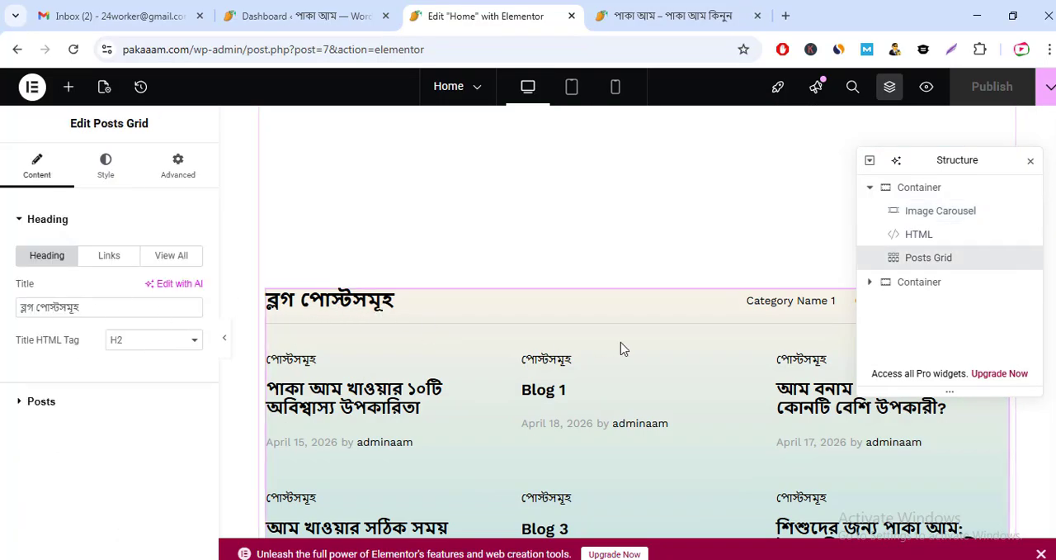
{"action": "scroll", "coordinate": [651, 412], "scroll_direction": "down", "scroll_amount": 5}
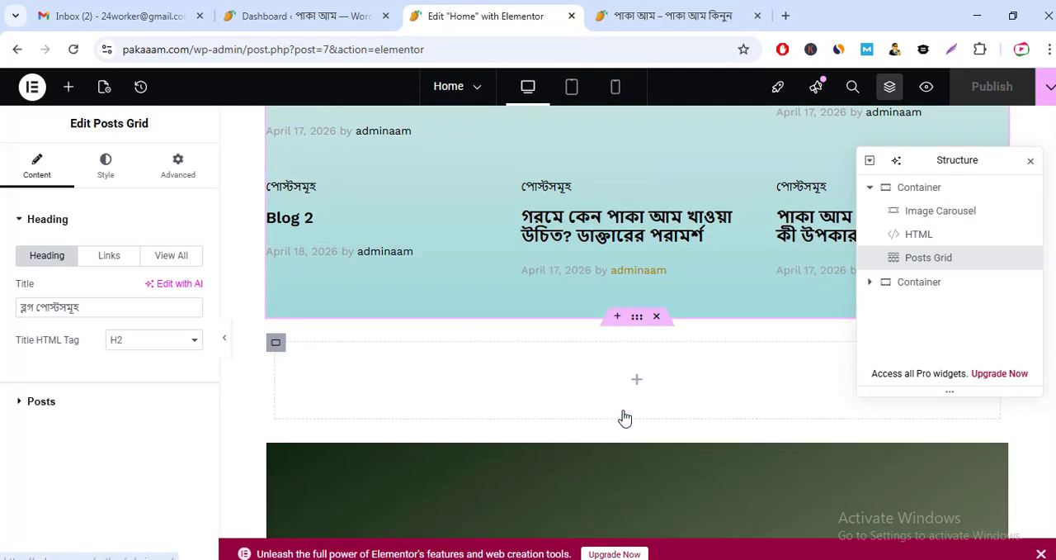
{"action": "scroll", "coordinate": [446, 355], "scroll_direction": "up", "scroll_amount": 1}
{"action": "scroll", "coordinate": [443, 374], "scroll_direction": "down", "scroll_amount": 4}
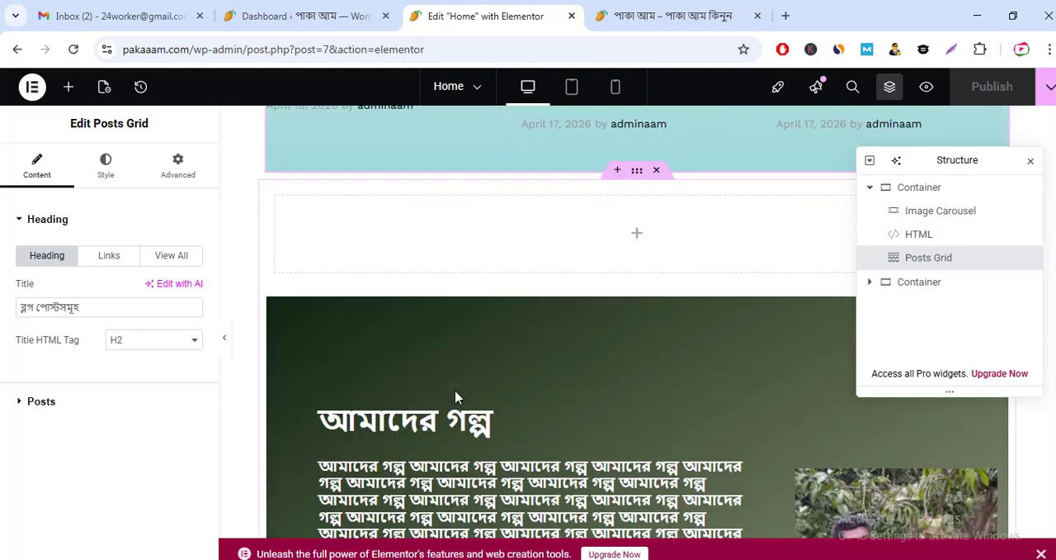
Step: Open the settings of the story section's Text Editor widget and expand the nested container above it in the page structure
{"action": "scroll", "coordinate": [456, 396], "scroll_direction": "down", "scroll_amount": 1}
{"action": "left_click", "coordinate": [409, 332]}
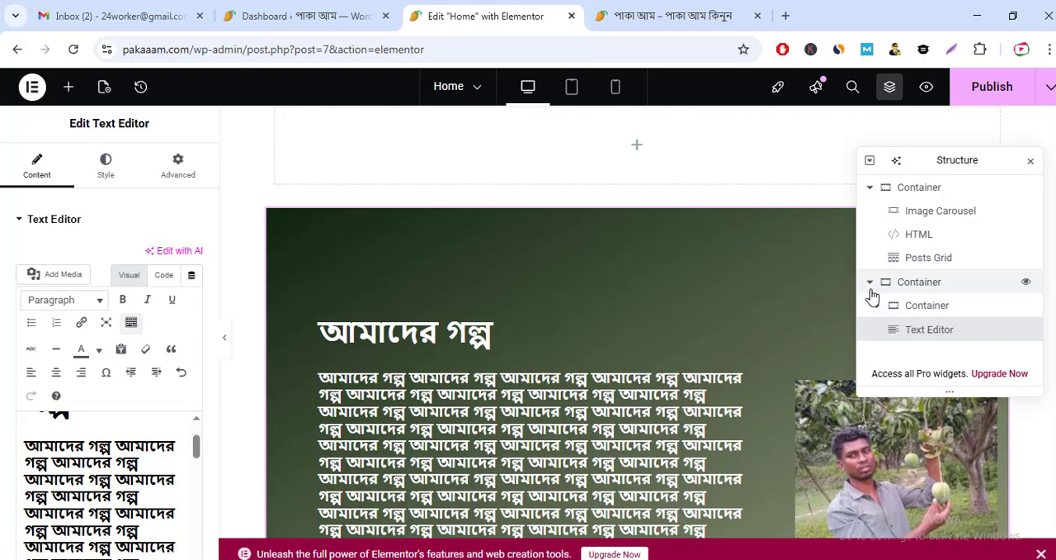
{"action": "left_click", "coordinate": [878, 305]}
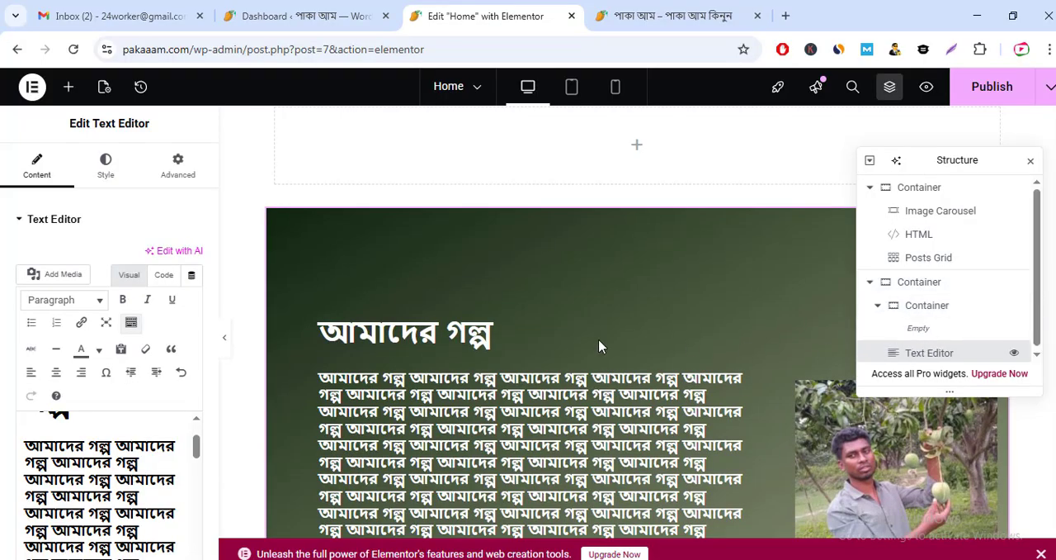
Step: Examine the Text Editor's content alongside the page, from the story text and photo to the purple order section
{"action": "scroll", "coordinate": [177, 373], "scroll_direction": "down", "scroll_amount": 10}
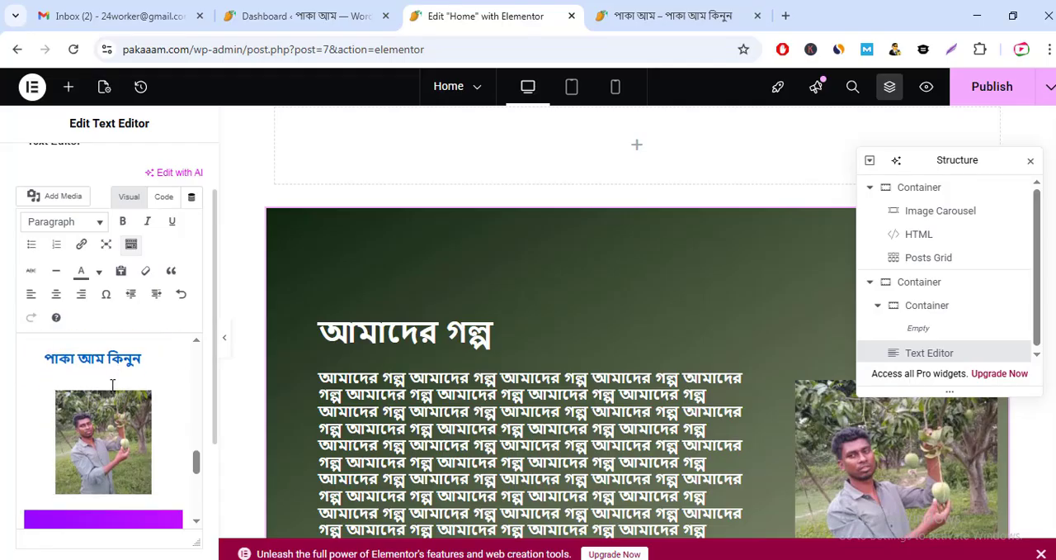
{"action": "scroll", "coordinate": [112, 384], "scroll_direction": "down", "scroll_amount": 5}
{"action": "scroll", "coordinate": [531, 376], "scroll_direction": "down", "scroll_amount": 8}
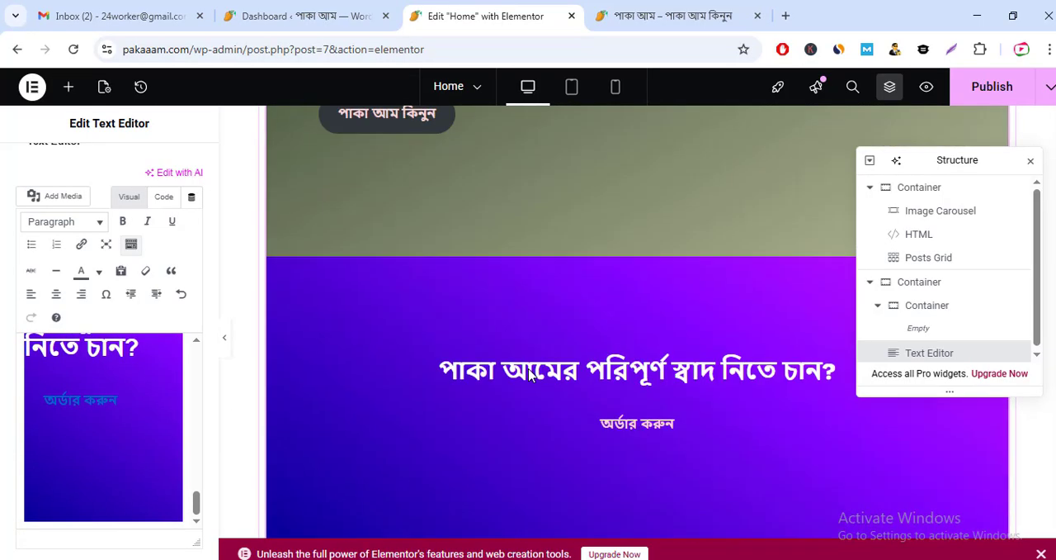
{"action": "scroll", "coordinate": [530, 376], "scroll_direction": "down", "scroll_amount": 5}
{"action": "scroll", "coordinate": [545, 295], "scroll_direction": "up", "scroll_amount": 10}
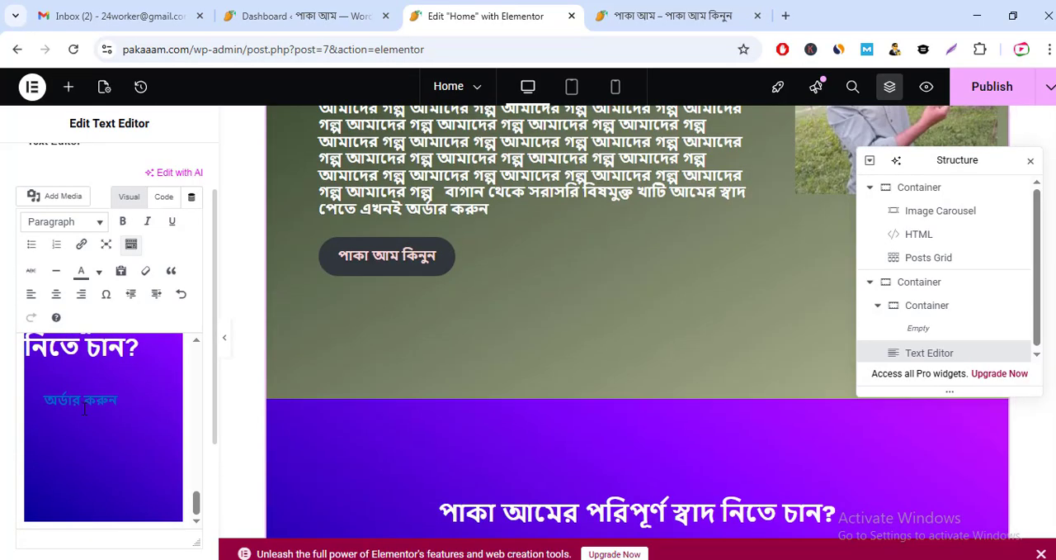
{"action": "scroll", "coordinate": [91, 413], "scroll_direction": "up", "scroll_amount": 8}
{"action": "scroll", "coordinate": [83, 413], "scroll_direction": "down", "scroll_amount": 8}
{"action": "scroll", "coordinate": [84, 423], "scroll_direction": "up", "scroll_amount": 5}
{"action": "scroll", "coordinate": [165, 430], "scroll_direction": "down", "scroll_amount": 5}
Step: Inspect the link URL on the purple section's "অর্ডার করুন" text and reapply it without changes
{"action": "left_click", "coordinate": [115, 484]}
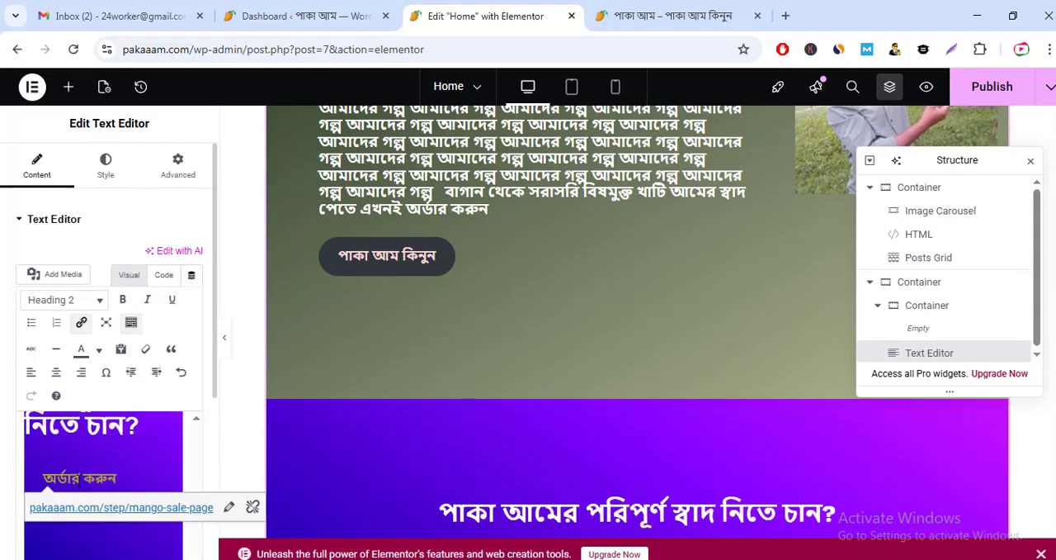
{"action": "left_click_drag", "start_coordinate": [97, 481], "coordinate": [25, 481]}
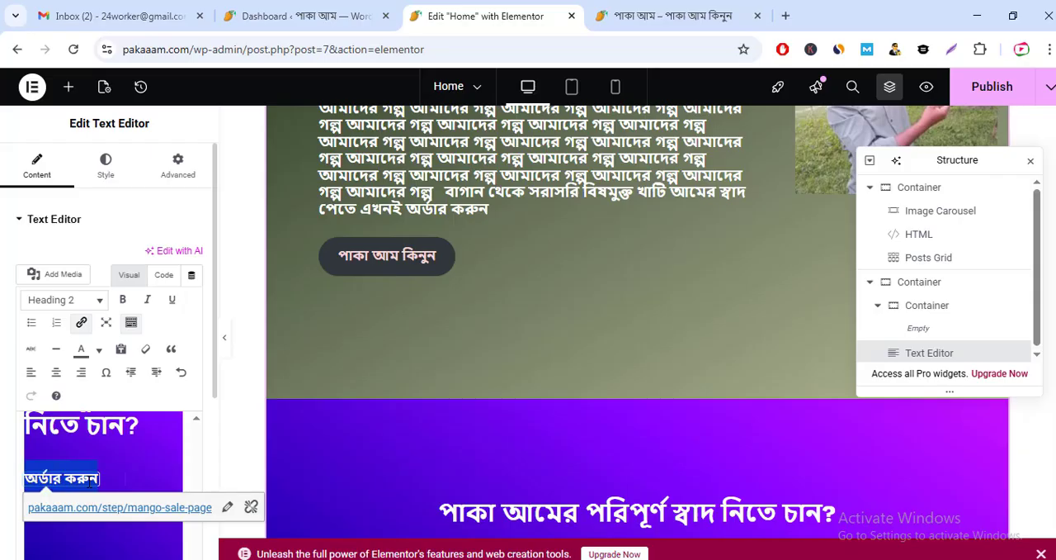
{"action": "left_click", "coordinate": [227, 508]}
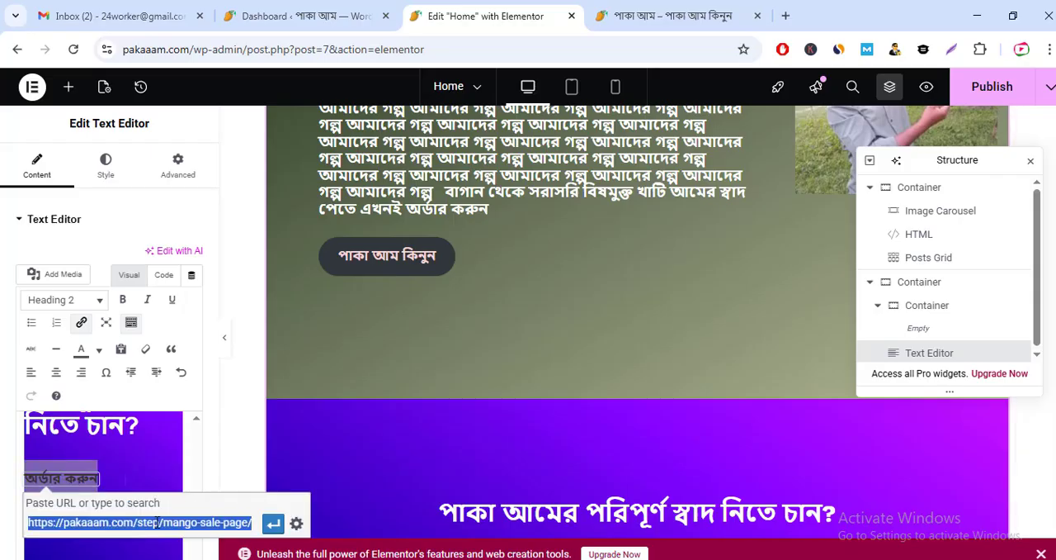
{"action": "left_click", "coordinate": [273, 523]}
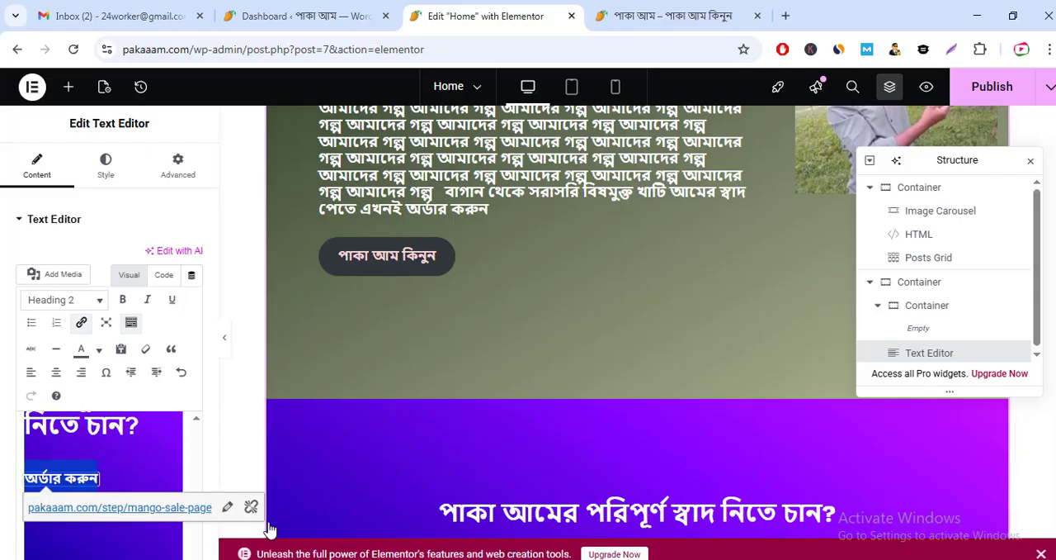
{"action": "left_click", "coordinate": [105, 446]}
Step: Examine the image details of the story section's photo, including the replace option, and leave without updating
{"action": "scroll", "coordinate": [137, 437], "scroll_direction": "up", "scroll_amount": 3}
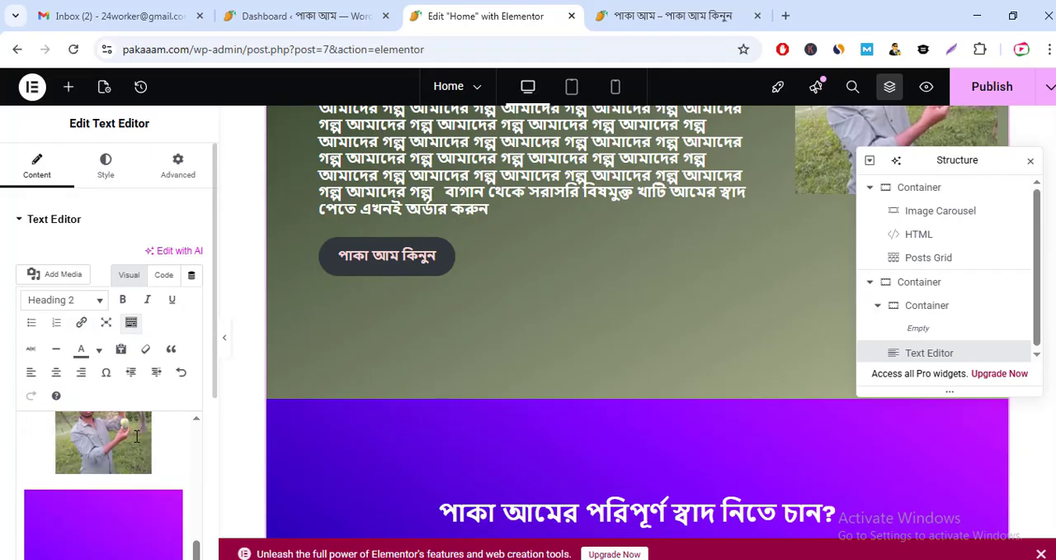
{"action": "scroll", "coordinate": [137, 437], "scroll_direction": "up", "scroll_amount": 3}
{"action": "left_click", "coordinate": [116, 470]}
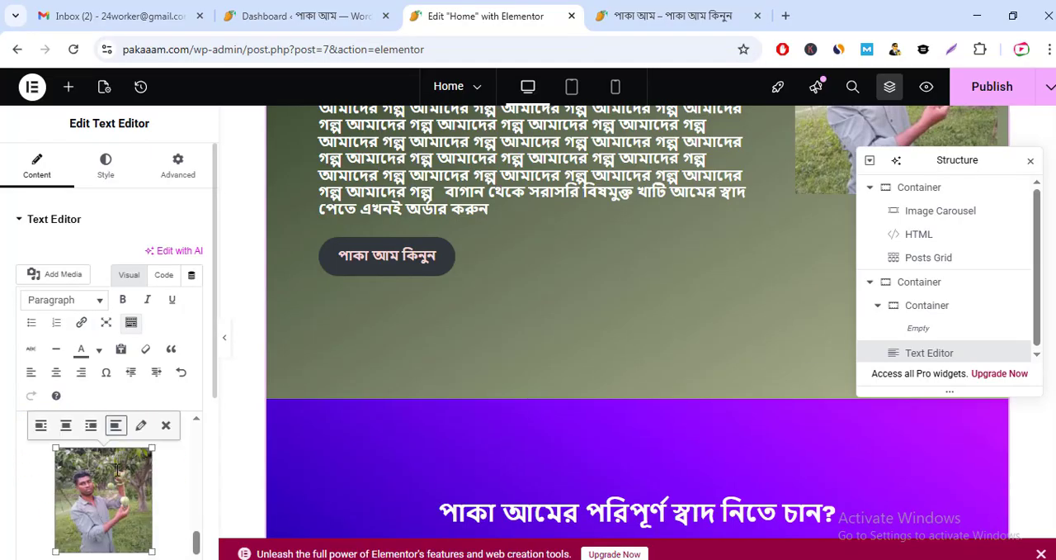
{"action": "left_click", "coordinate": [142, 425]}
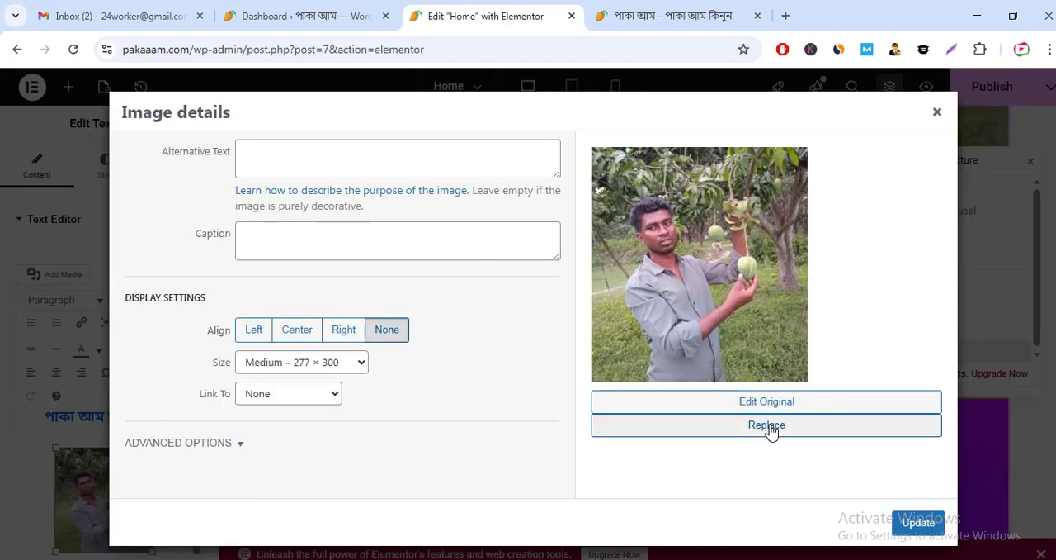
{"action": "left_click", "coordinate": [938, 115]}
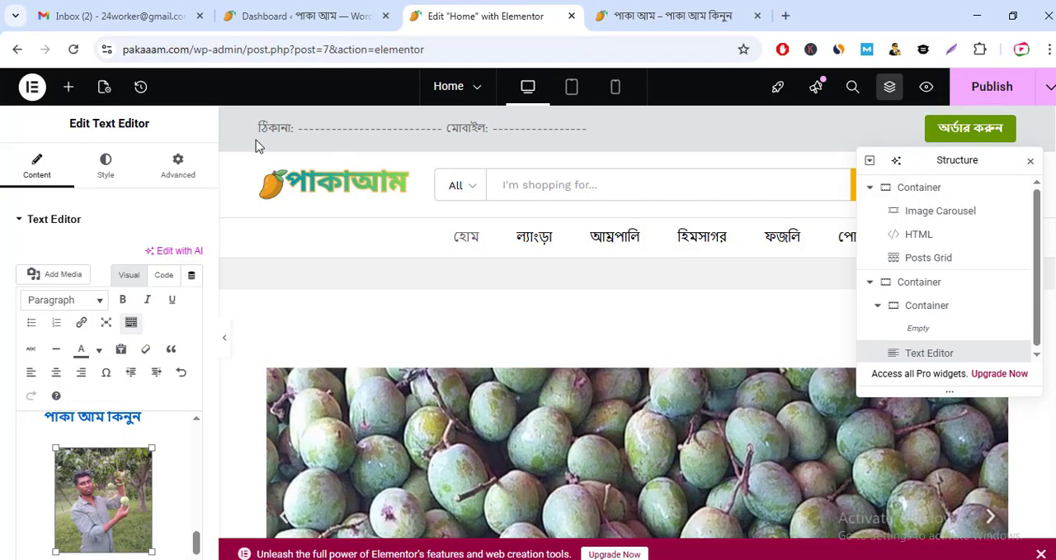
Step: Examine the header's address and mobile line, and look over the Home page down to its last section and back
{"action": "left_click_drag", "start_coordinate": [256, 130], "coordinate": [561, 132]}
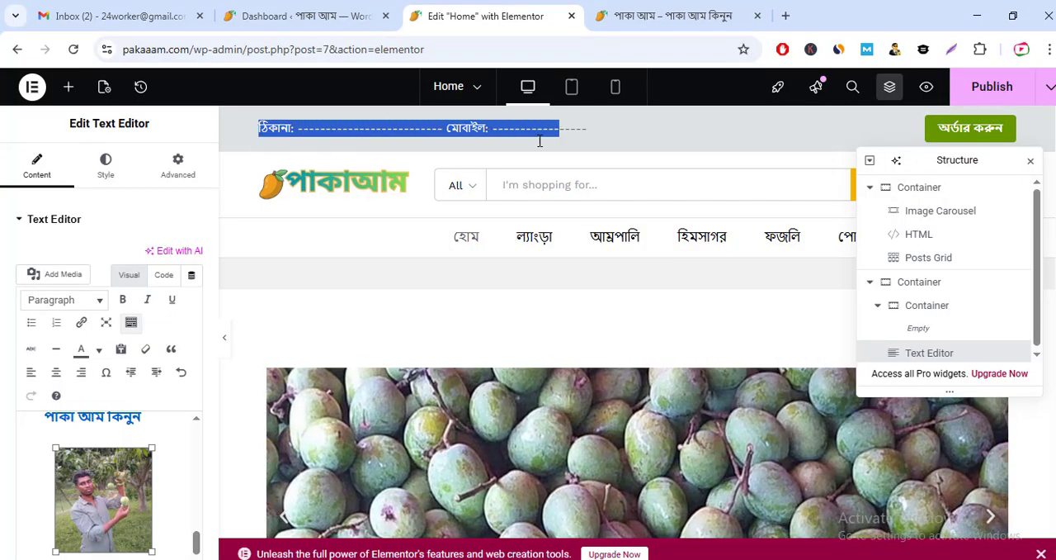
{"action": "left_click", "coordinate": [491, 130]}
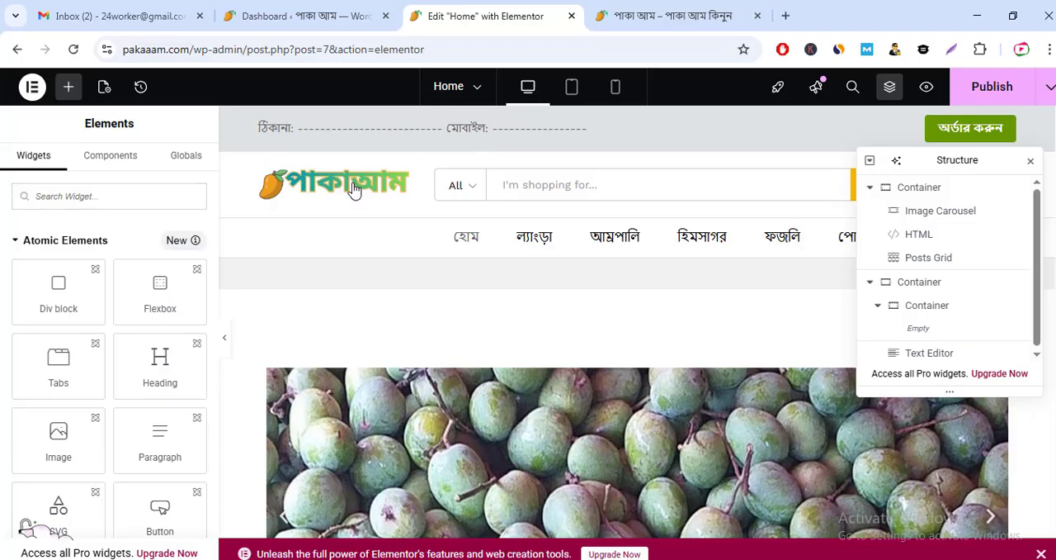
{"action": "scroll", "coordinate": [512, 261], "scroll_direction": "down", "scroll_amount": 10}
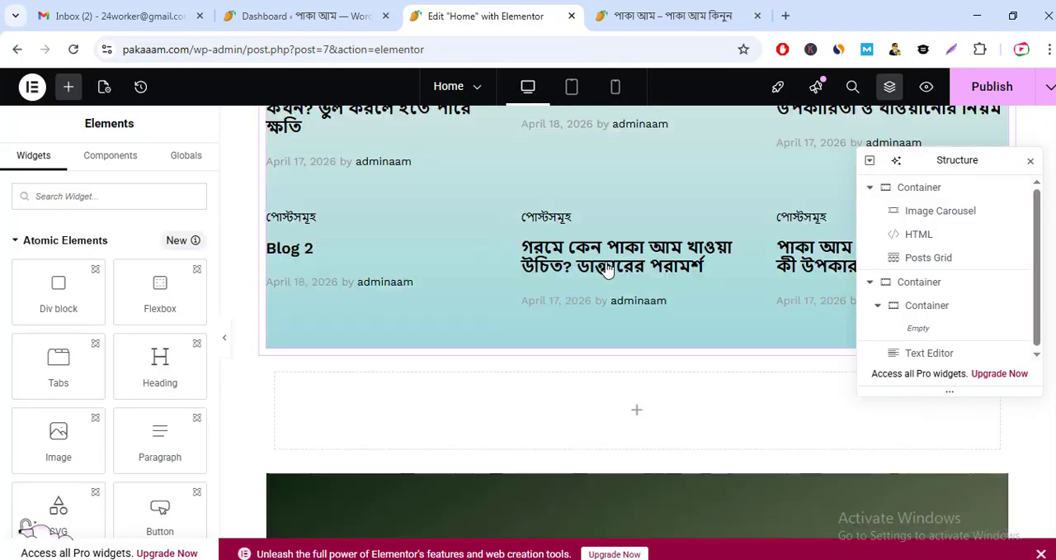
{"action": "scroll", "coordinate": [607, 271], "scroll_direction": "down", "scroll_amount": 10}
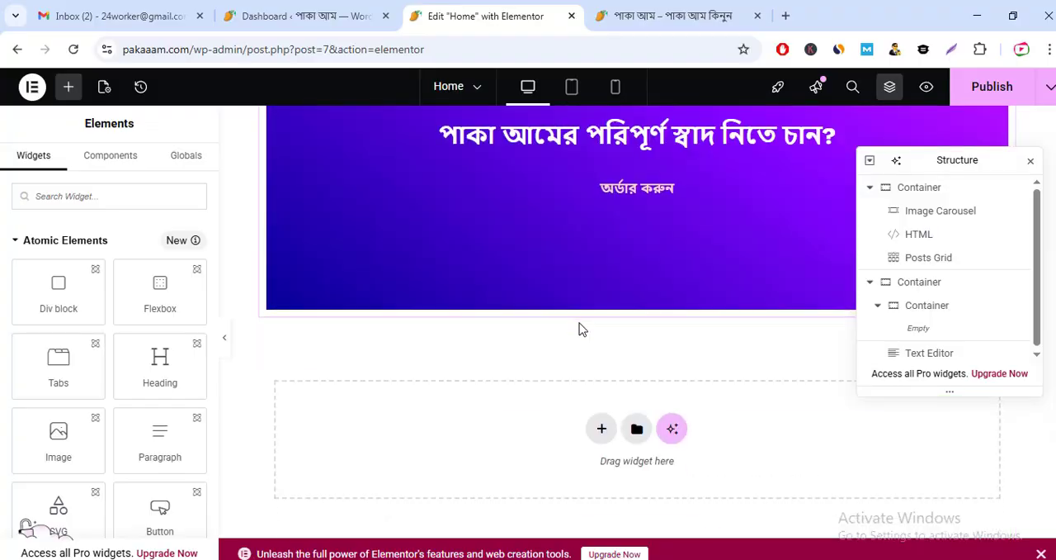
{"action": "scroll", "coordinate": [580, 328], "scroll_direction": "down", "scroll_amount": 2}
{"action": "scroll", "coordinate": [537, 281], "scroll_direction": "up", "scroll_amount": 10}
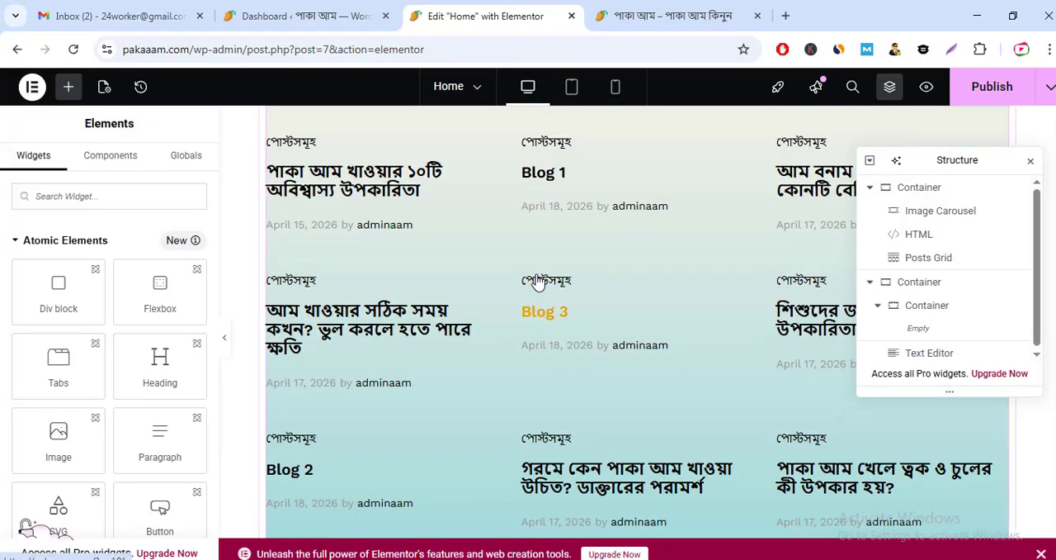
{"action": "scroll", "coordinate": [537, 281], "scroll_direction": "up", "scroll_amount": 5}
Step: Switch to the live storefront page and look over its products and blog section
{"action": "left_click", "coordinate": [298, 16]}
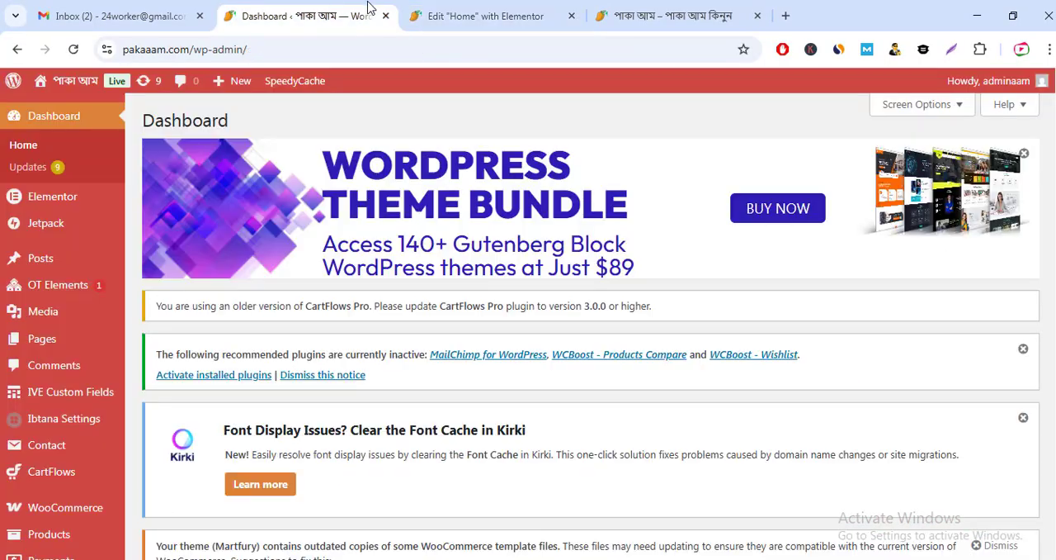
{"action": "left_click", "coordinate": [704, 7]}
{"action": "scroll", "coordinate": [642, 288], "scroll_direction": "down", "scroll_amount": 10}
{"action": "scroll", "coordinate": [632, 297], "scroll_direction": "up", "scroll_amount": 4}
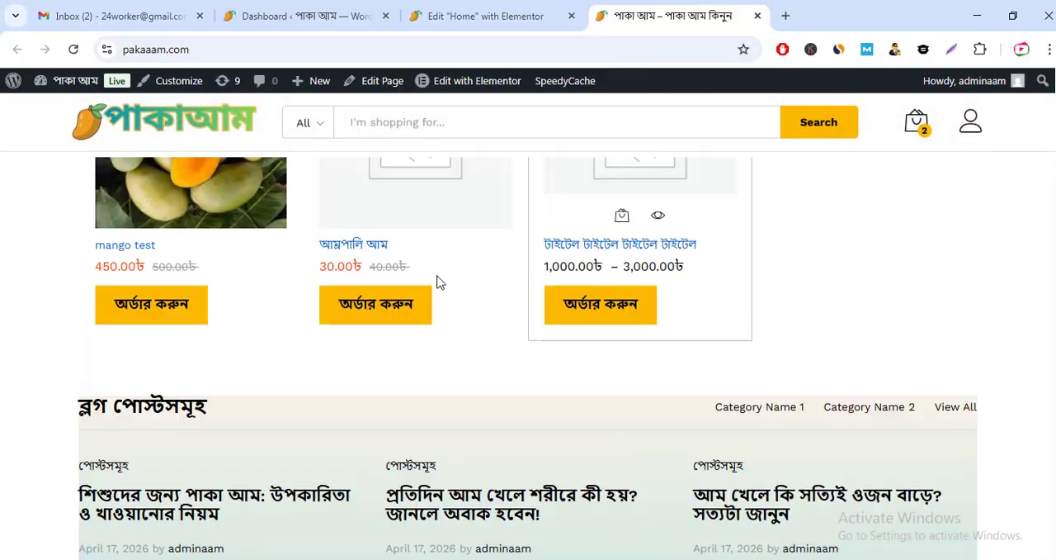
{"action": "scroll", "coordinate": [173, 288], "scroll_direction": "up", "scroll_amount": 4}
{"action": "scroll", "coordinate": [186, 394], "scroll_direction": "down", "scroll_amount": 3}
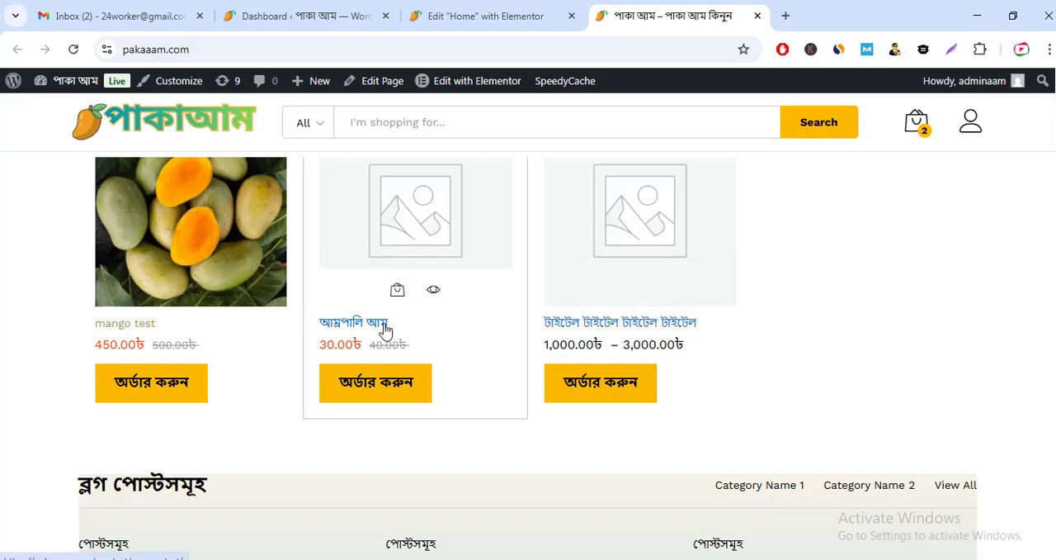
Step: Open the "টাইটেল টাইটেল টাইটেল টাইটেল" product and compare the prices of its 10kg, 20kg and 30kg options, ending on 10kg
{"action": "left_click", "coordinate": [605, 331]}
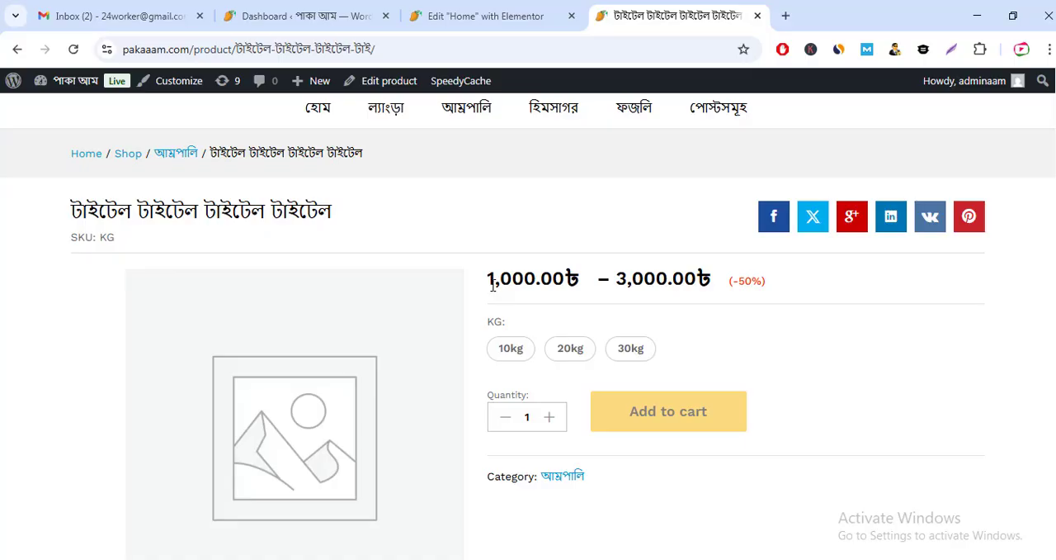
{"action": "left_click_drag", "start_coordinate": [483, 284], "coordinate": [694, 279]}
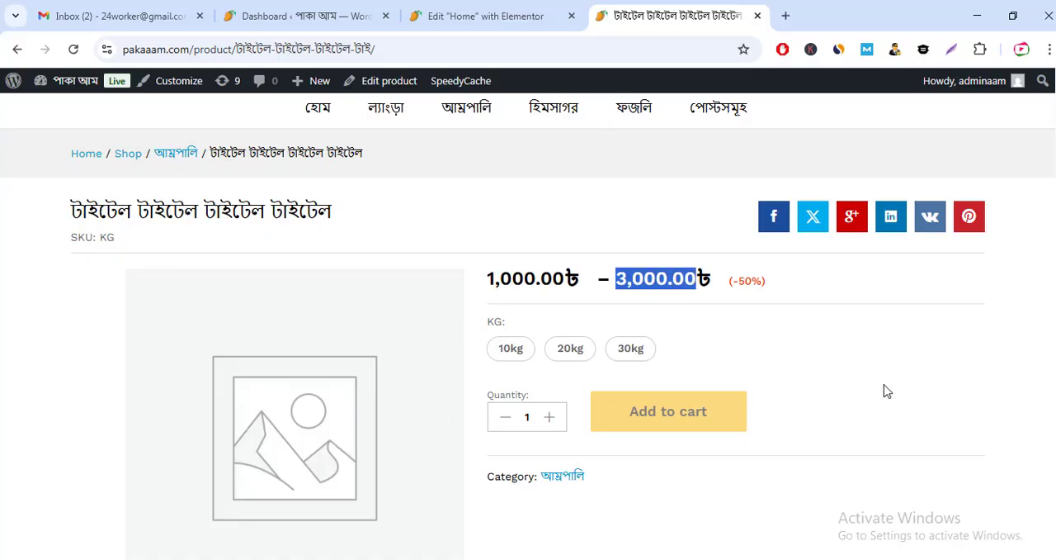
{"action": "left_click", "coordinate": [507, 350]}
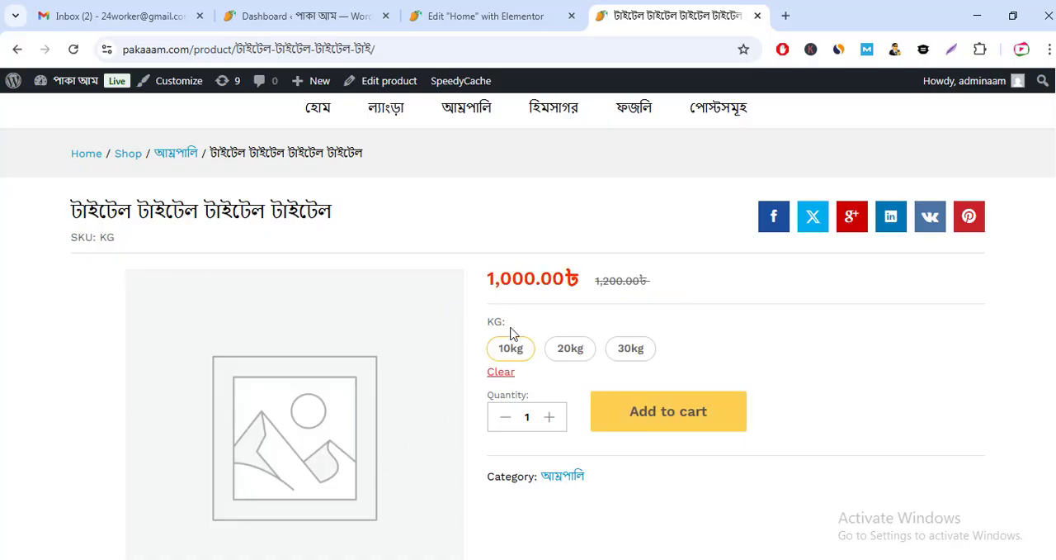
{"action": "left_click", "coordinate": [574, 353]}
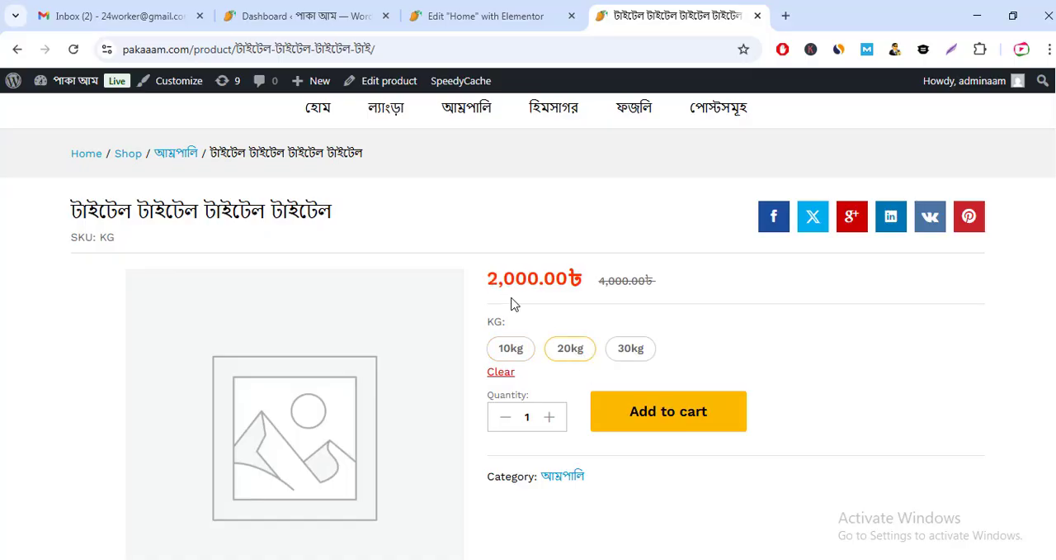
{"action": "left_click", "coordinate": [629, 352]}
{"action": "left_click", "coordinate": [519, 355]}
{"action": "left_click", "coordinate": [580, 355]}
{"action": "left_click", "coordinate": [627, 351]}
{"action": "left_click", "coordinate": [560, 351]}
{"action": "left_click", "coordinate": [510, 351]}
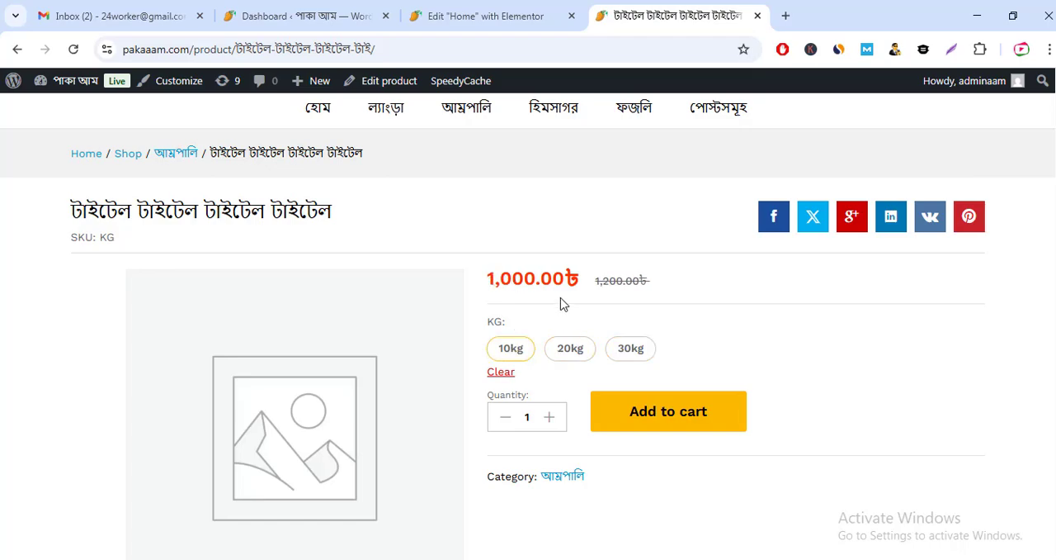
Step: Return to the storefront home page, examine the regular and sale prices of "আম্রপালি আম", and look back over the header
{"action": "left_click", "coordinate": [17, 50]}
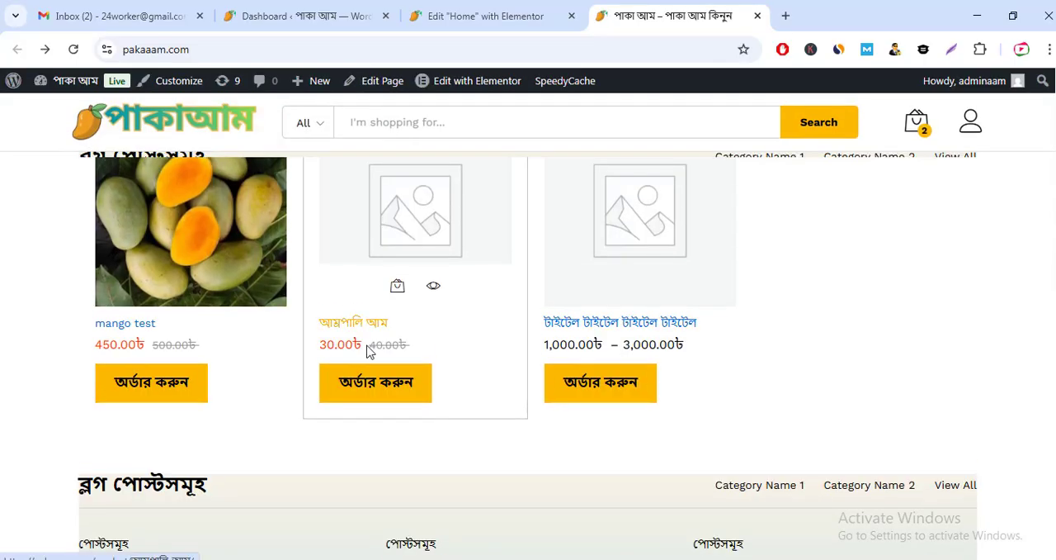
{"action": "double_click", "coordinate": [382, 349]}
{"action": "left_click_drag", "start_coordinate": [322, 345], "coordinate": [366, 345]}
{"action": "scroll", "coordinate": [440, 275], "scroll_direction": "up", "scroll_amount": 2}
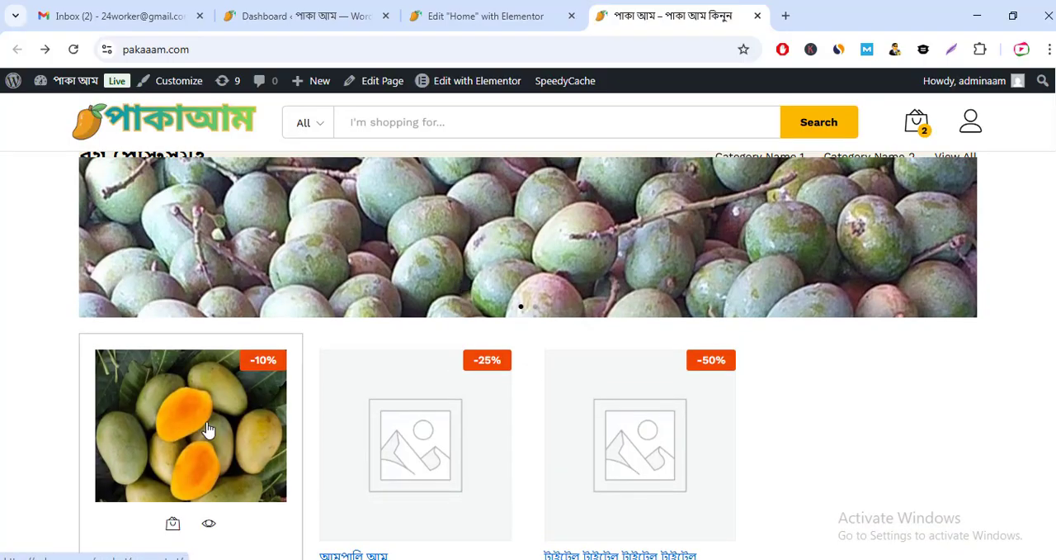
{"action": "scroll", "coordinate": [747, 404], "scroll_direction": "up", "scroll_amount": 3}
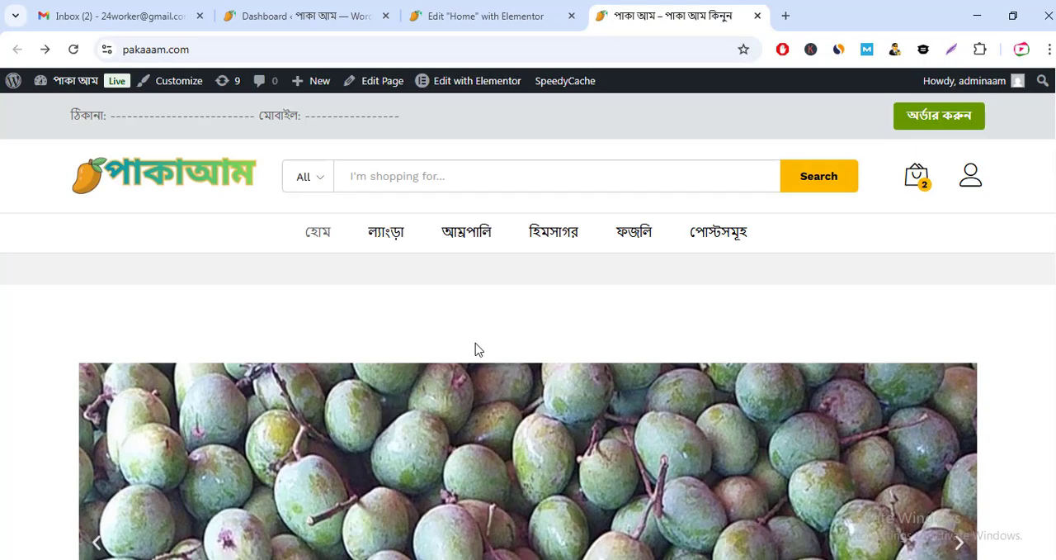